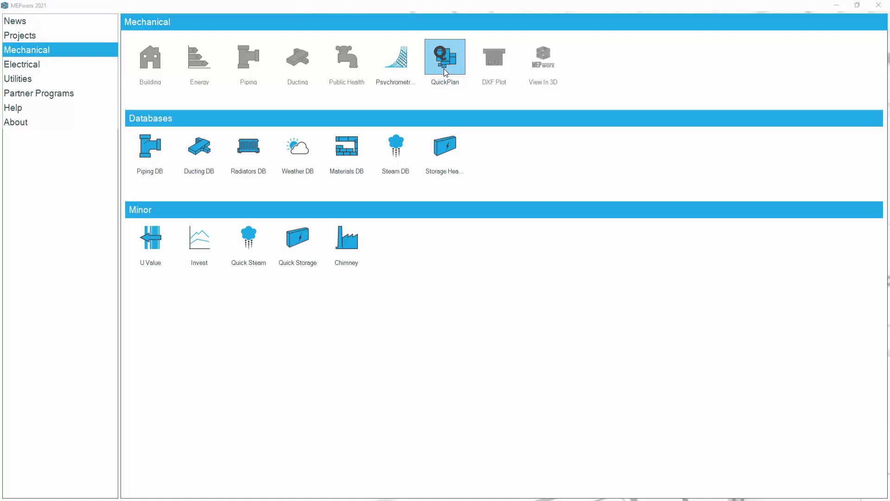
# Open QuickPlan and create a new floorplan file named DEMO.
pyautogui.click(443, 65)
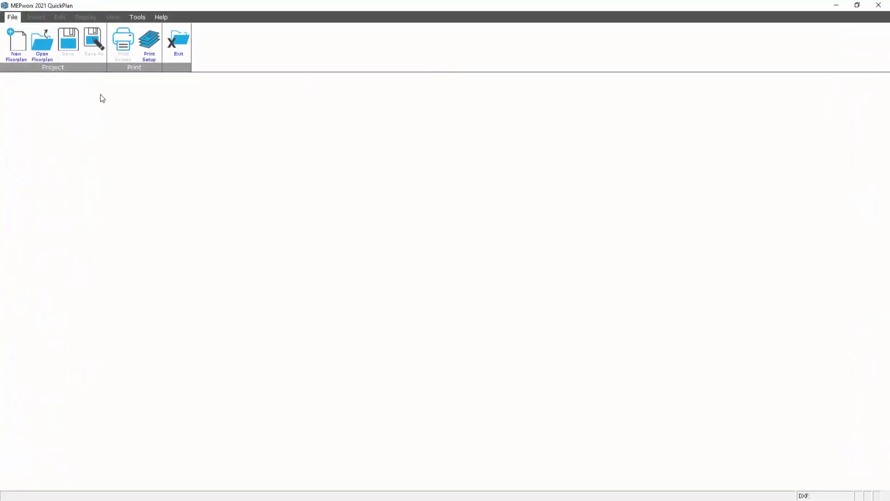
pyautogui.click(16, 41)
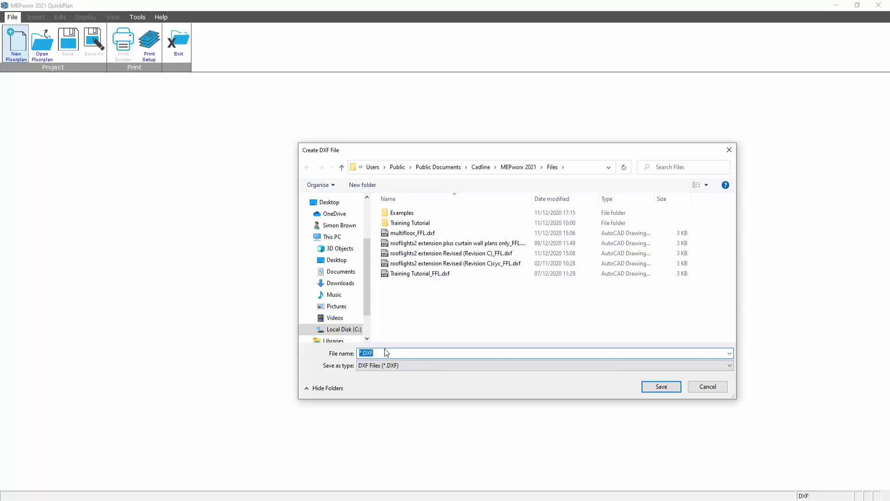
pyautogui.write('DEMO')
pyautogui.click(668, 390)
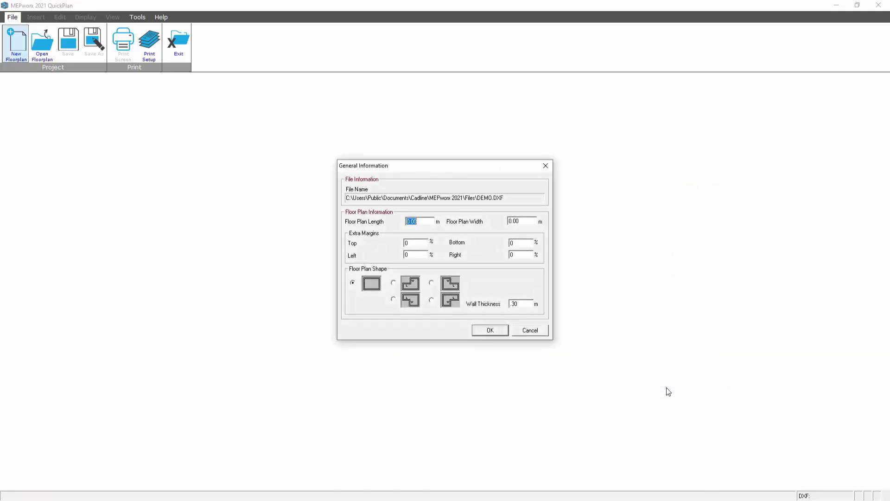
# Set the floor plan length and width to 10 m each.
pyautogui.moveTo(507, 170); pyautogui.dragTo(489, 168)
pyautogui.click(400, 224)
pyautogui.moveTo(401, 224); pyautogui.dragTo(385, 228)
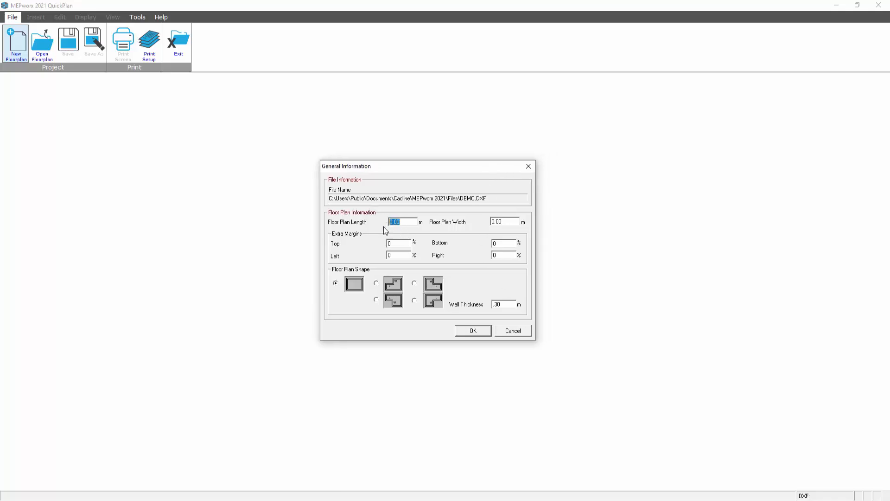
pyautogui.write('10')
pyautogui.doubleClick(512, 220)
pyautogui.write('1')
# Set all four extra margins to 50% and create the rectangular floor plan.
pyautogui.click(389, 244)
pyautogui.write('5')
pyautogui.click(389, 254)
pyautogui.write('5')
pyautogui.click(494, 243)
pyautogui.write('5')
pyautogui.click(494, 255)
pyautogui.write('5')
pyautogui.click(467, 332)
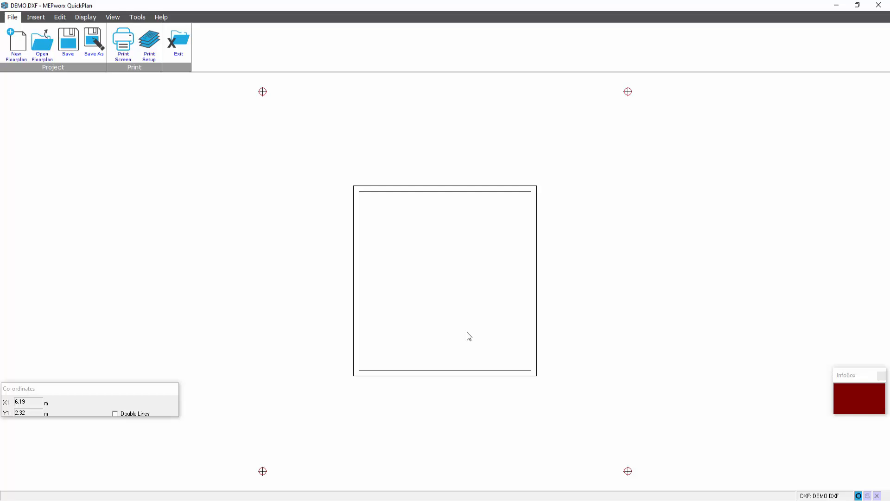
# Start a partition with double lines spaced 0.3 m apart.
pyautogui.moveTo(469, 315); pyautogui.dragTo(455, 317, button='middle')
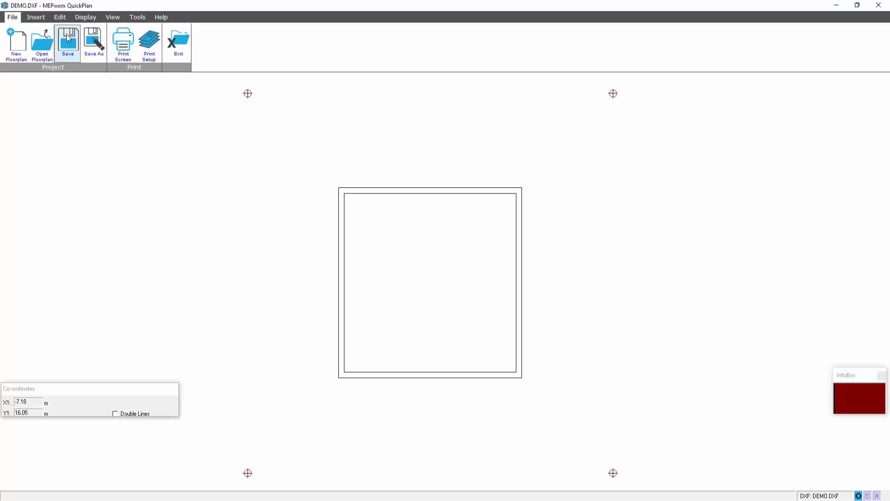
pyautogui.click(37, 18)
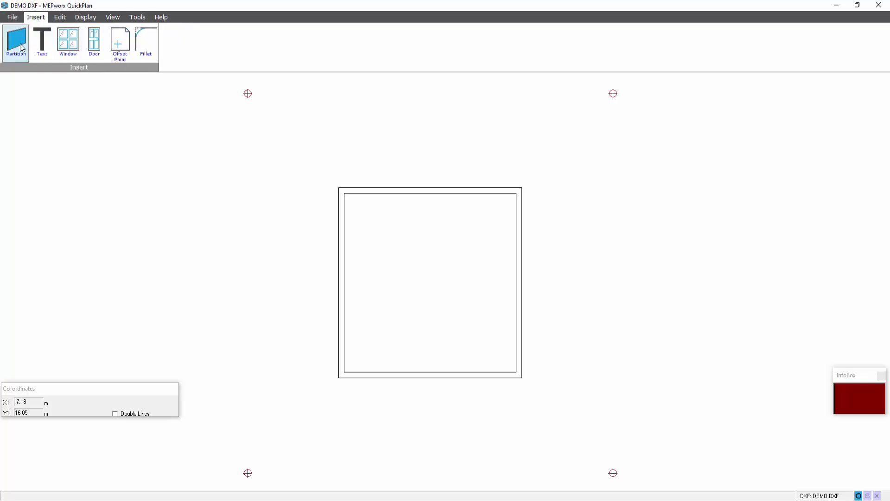
pyautogui.click(115, 413)
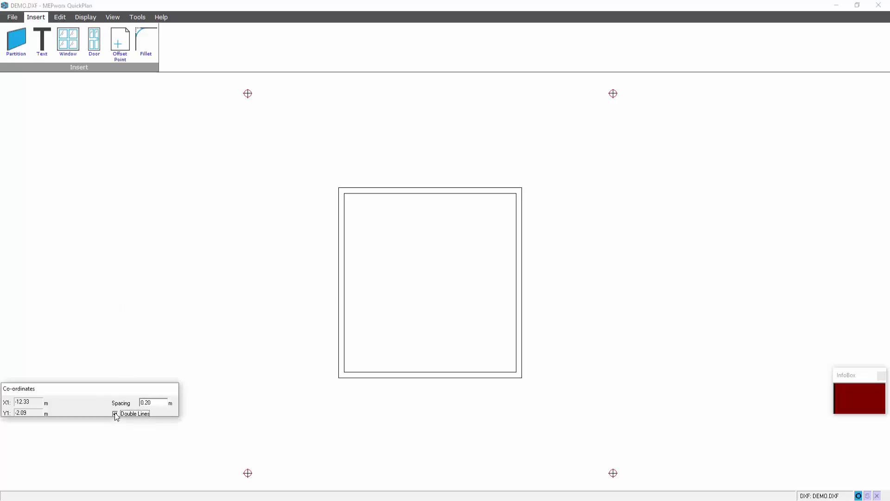
pyautogui.doubleClick(156, 402)
pyautogui.moveTo(154, 392); pyautogui.dragTo(224, 376)
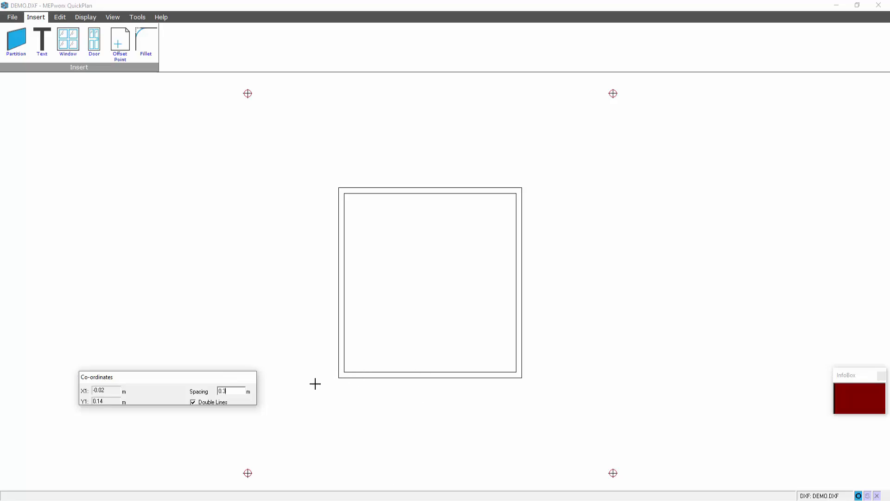
pyautogui.moveTo(223, 385); pyautogui.dragTo(177, 432)
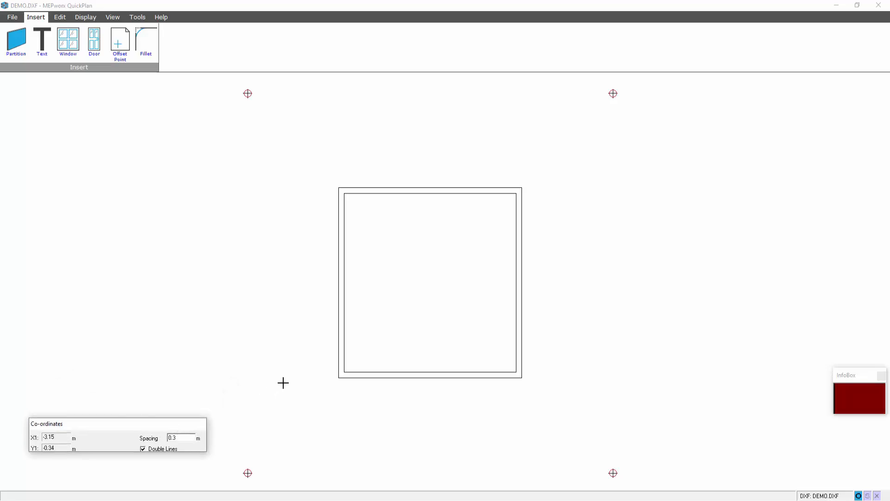
# Draw three double-line walls forming a side room about 5 m by 5 m against the lower left of the main room.
pyautogui.click(339, 374)
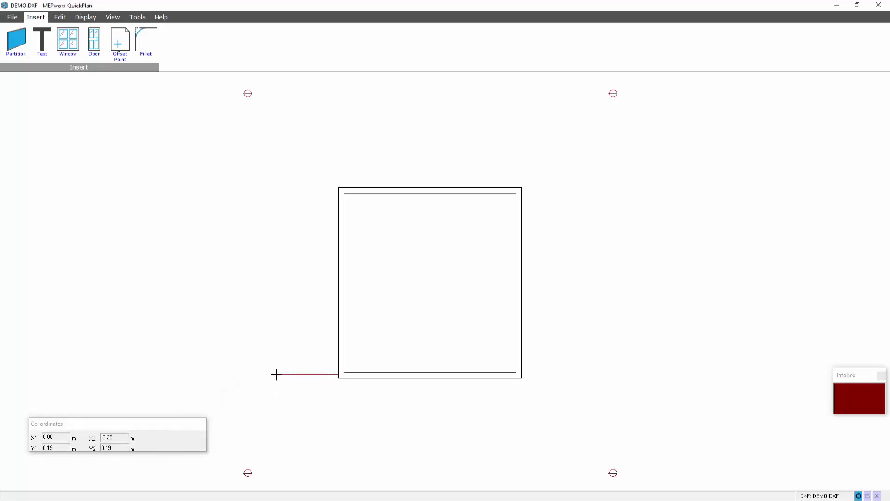
pyautogui.click(248, 374)
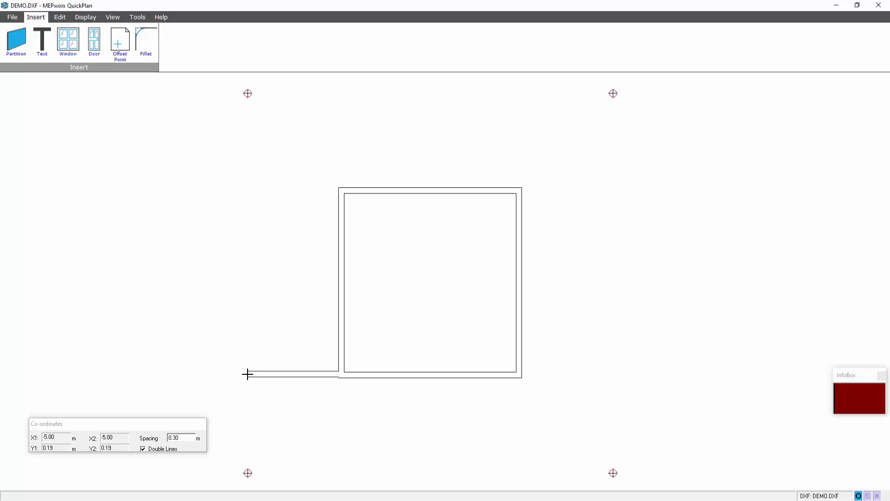
pyautogui.click(254, 282)
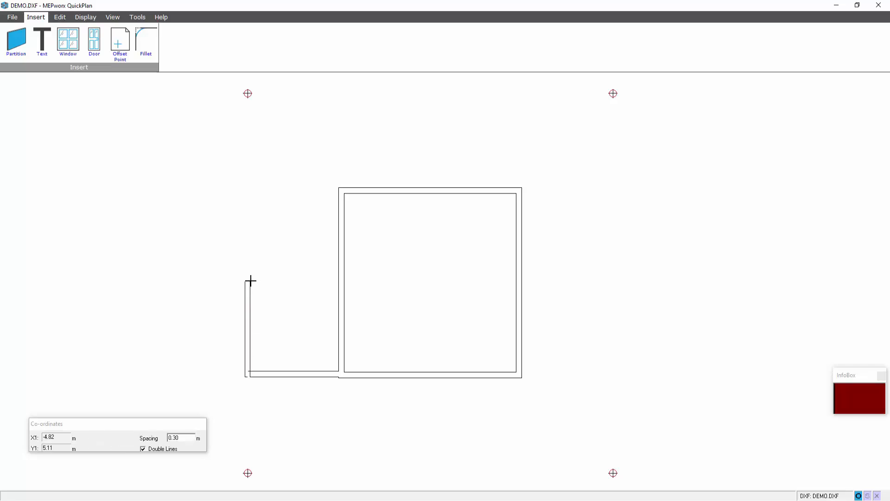
pyautogui.click(250, 280)
pyautogui.click(340, 282)
pyautogui.rightClick(330, 411)
# Fillet the side room's inner lower-left corner and its outer upper-left corner.
pyautogui.click(139, 50)
pyautogui.click(259, 371)
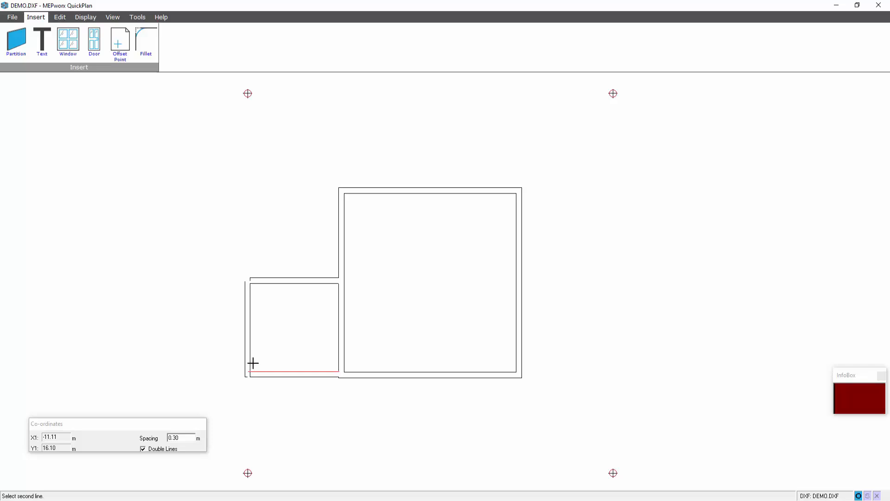
pyautogui.click(251, 362)
pyautogui.click(155, 45)
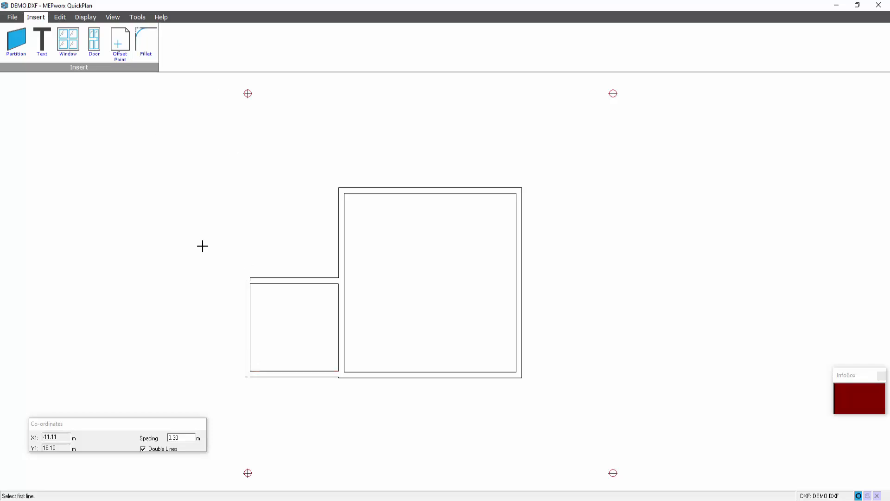
pyautogui.click(264, 277)
pyautogui.click(246, 289)
# Delete the short stub at the side room's outer lower-left corner and the room's outer bottom wall line.
pyautogui.click(247, 379)
pyautogui.click(247, 379)
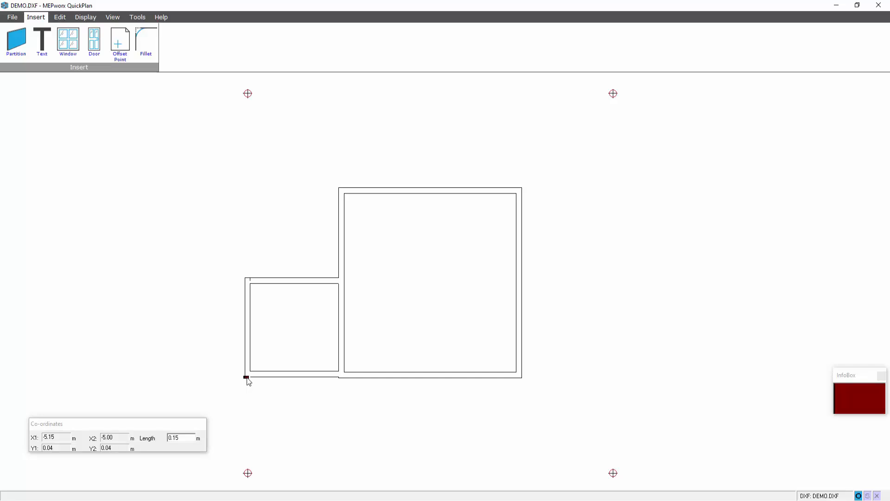
pyautogui.click(248, 380)
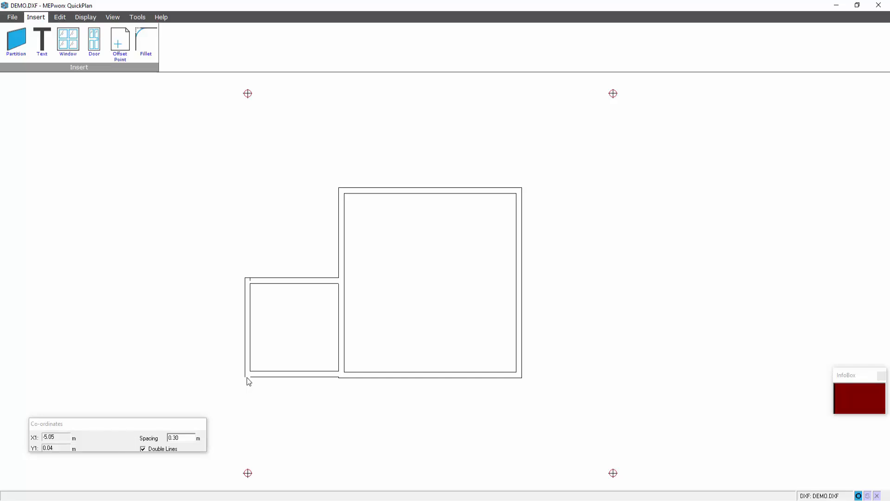
pyautogui.moveTo(306, 378); pyautogui.dragTo(305, 378)
pyautogui.click(302, 383)
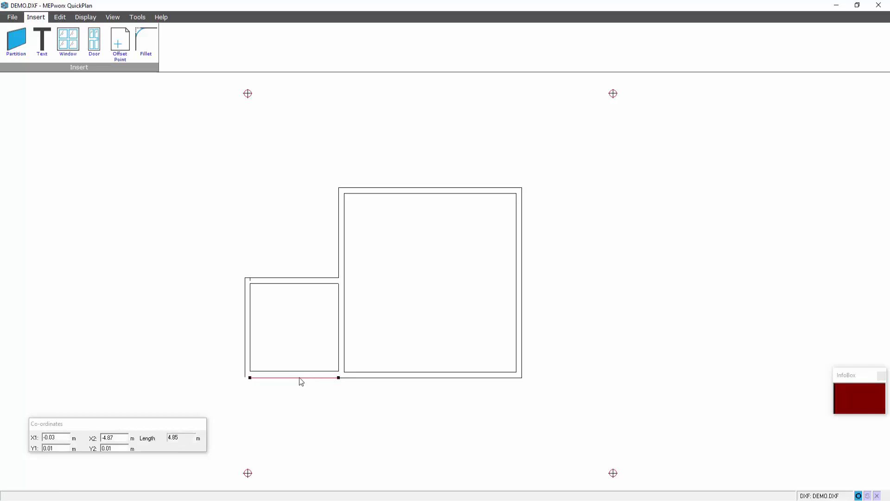
pyautogui.press('Delete')
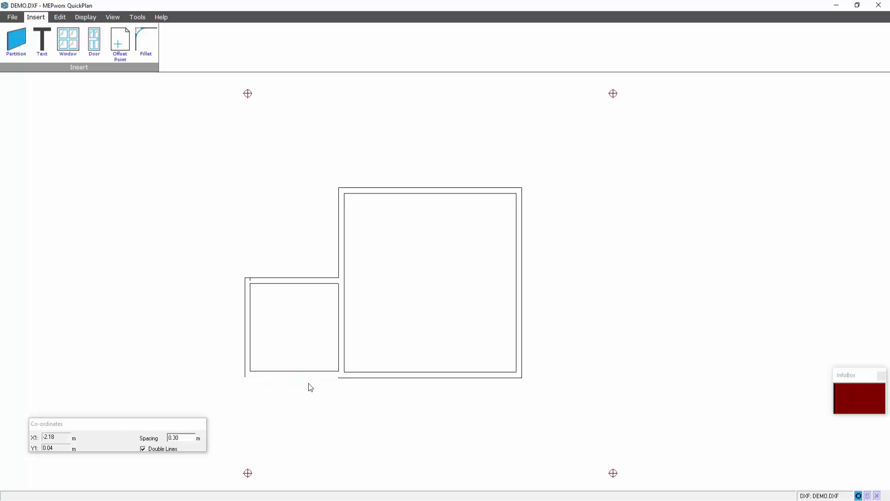
# Extend the main room's outer bottom line and fillet it to the side room's outer left wall, then delete the leftover upper-left stub.
pyautogui.click(341, 379)
pyautogui.moveTo(339, 379); pyautogui.dragTo(249, 374)
pyautogui.click(259, 377)
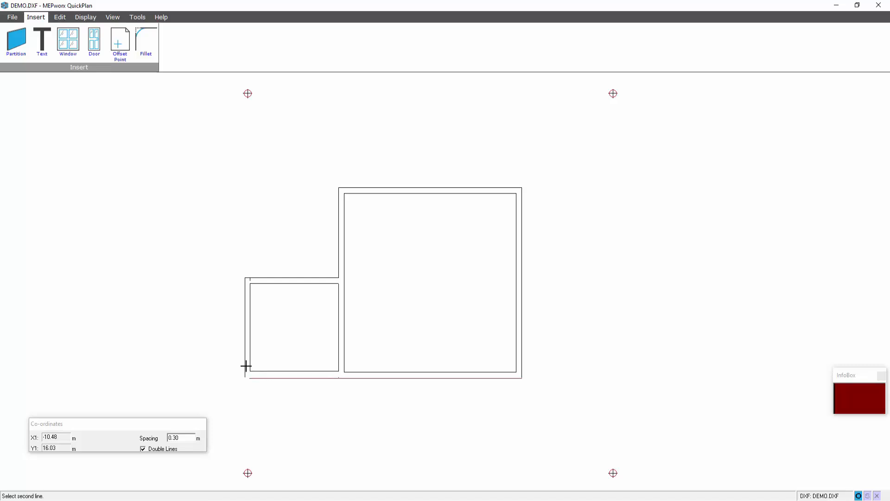
pyautogui.click(246, 367)
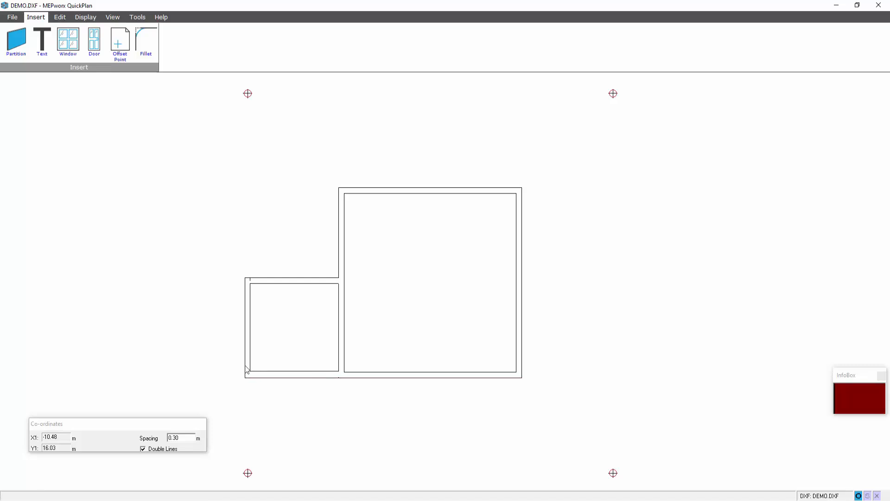
pyautogui.click(250, 280)
pyautogui.press('Delete')
# Place an offset point at the main room's inner upper-left corner.
pyautogui.click(113, 17)
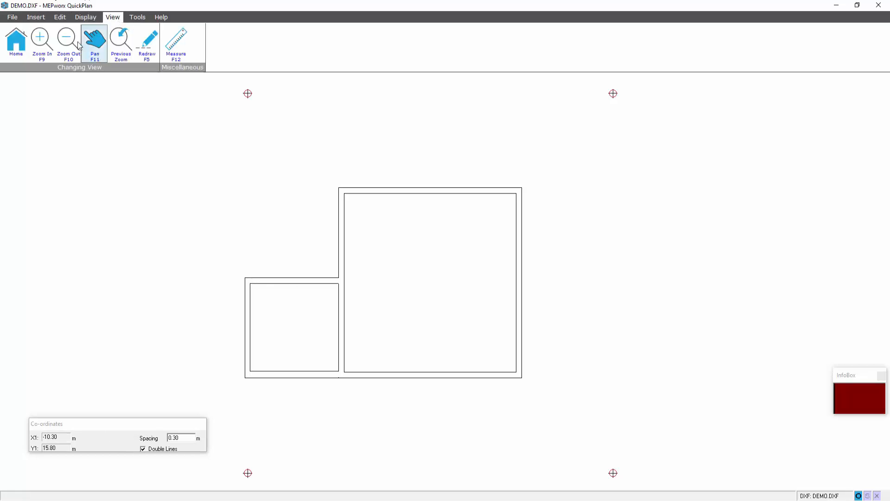
pyautogui.click(41, 40)
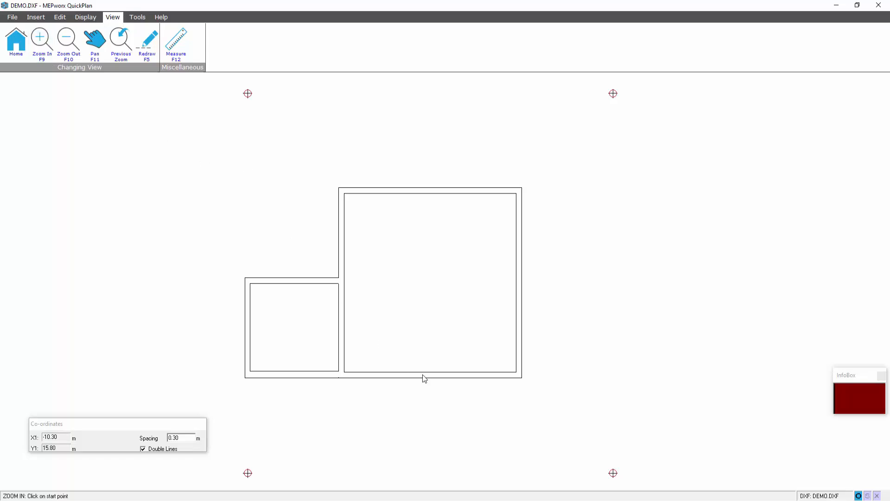
pyautogui.click(439, 381)
pyautogui.click(195, 154)
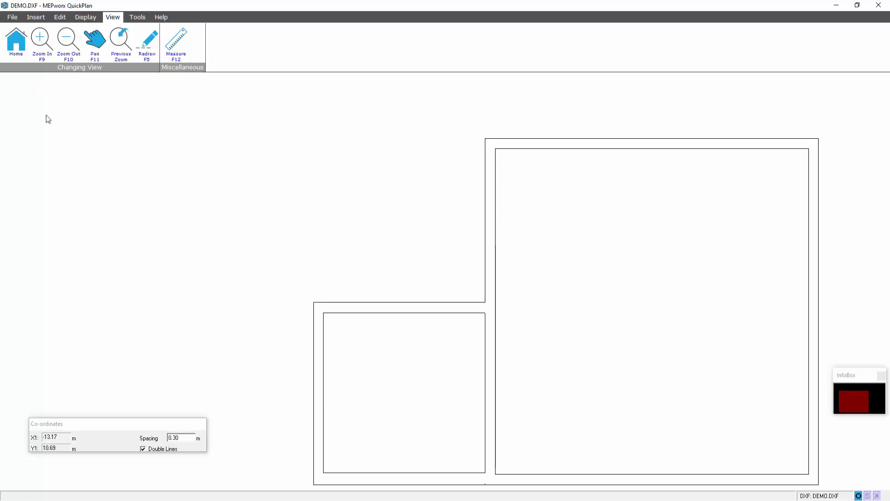
pyautogui.click(37, 17)
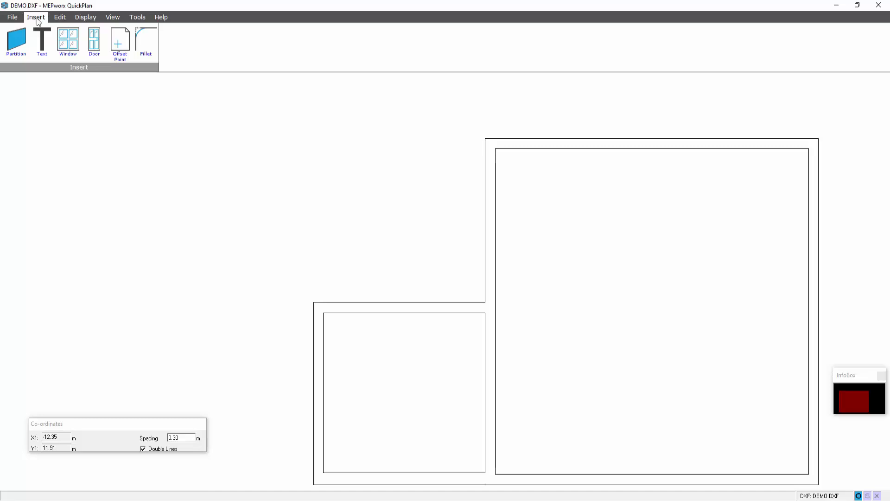
pyautogui.click(123, 47)
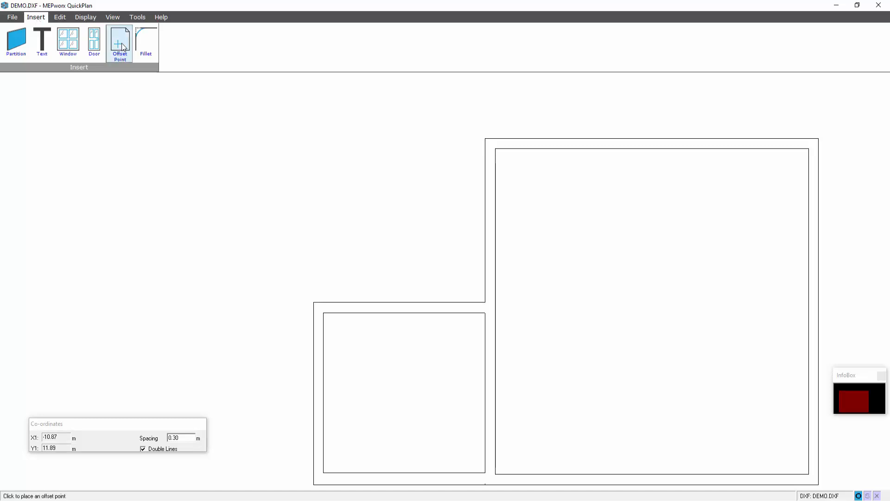
pyautogui.click(495, 149)
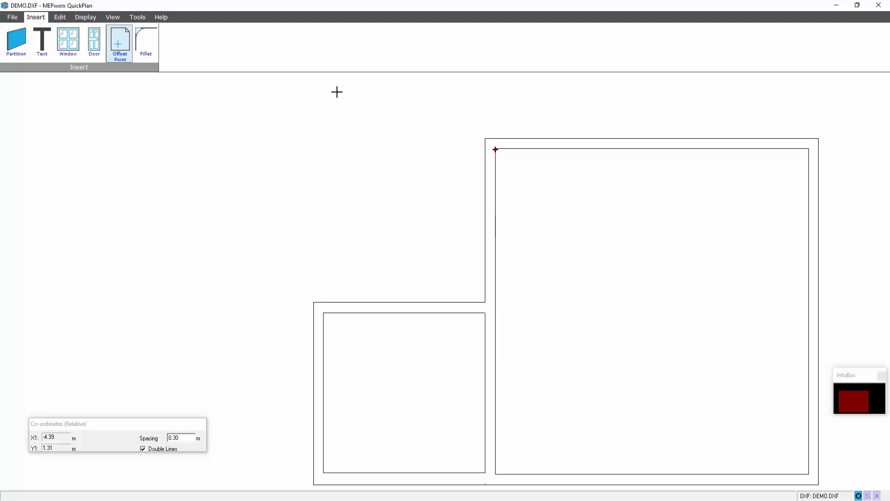
pyautogui.press('Escape')
# Insert a 0.90 m wide door in the main room's outer left wall line above the side room, with snap enabled.
pyautogui.click(95, 41)
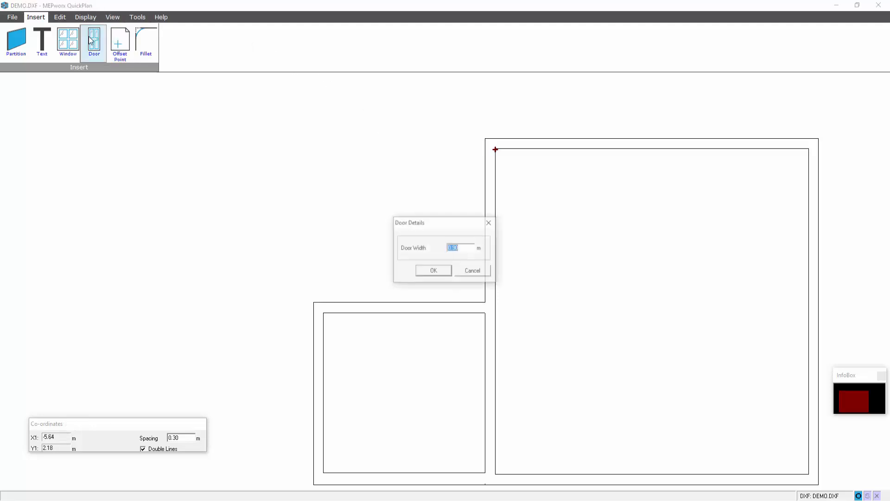
pyautogui.click(421, 274)
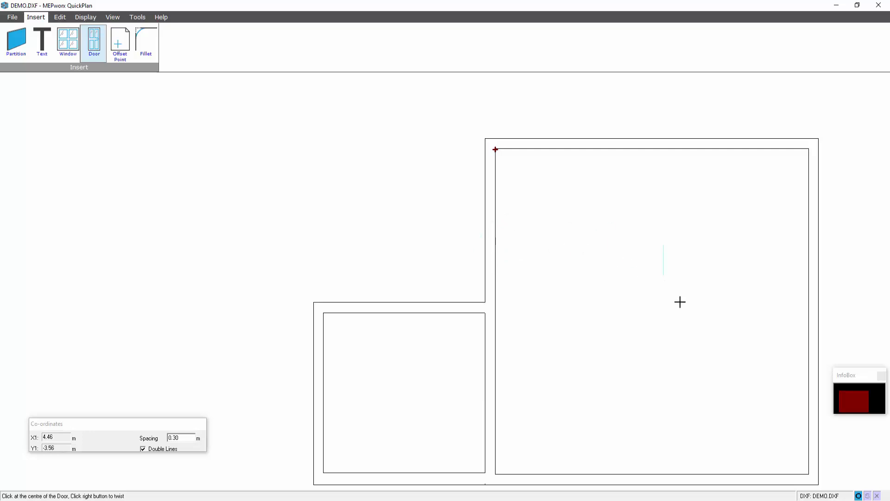
pyautogui.click(867, 496)
pyautogui.click(489, 253)
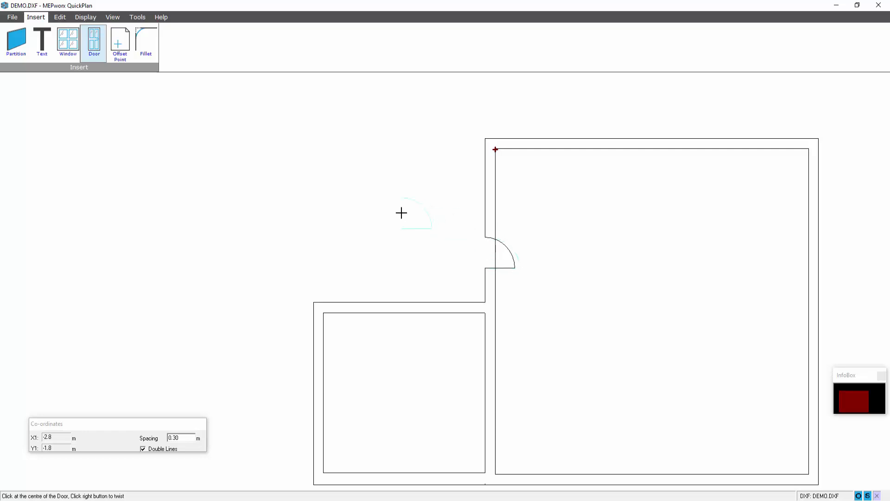
pyautogui.press('Escape')
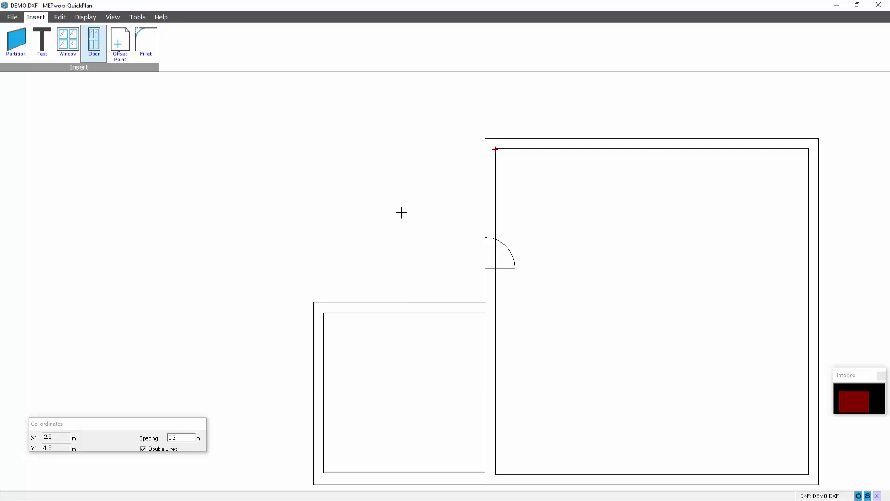
# Shorten the main room's inner left wall line from its upper end down to the lower edge of the door opening.
pyautogui.click(497, 254)
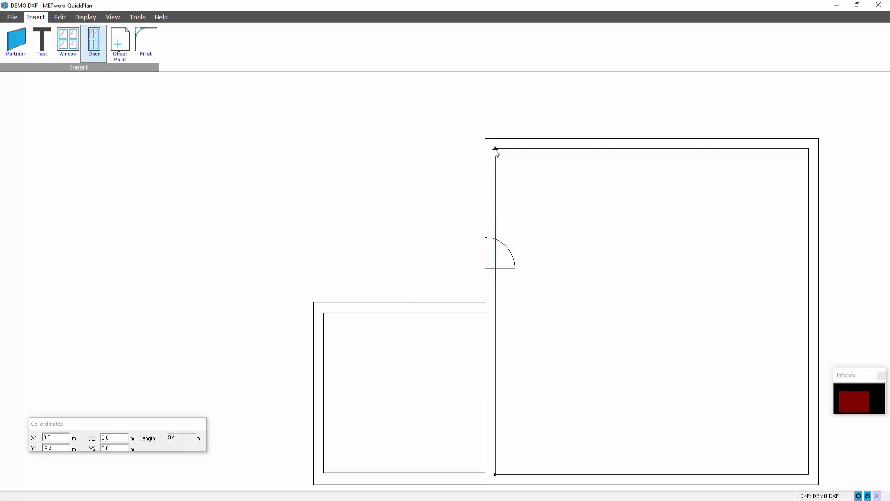
pyautogui.moveTo(497, 195); pyautogui.dragTo(496, 267)
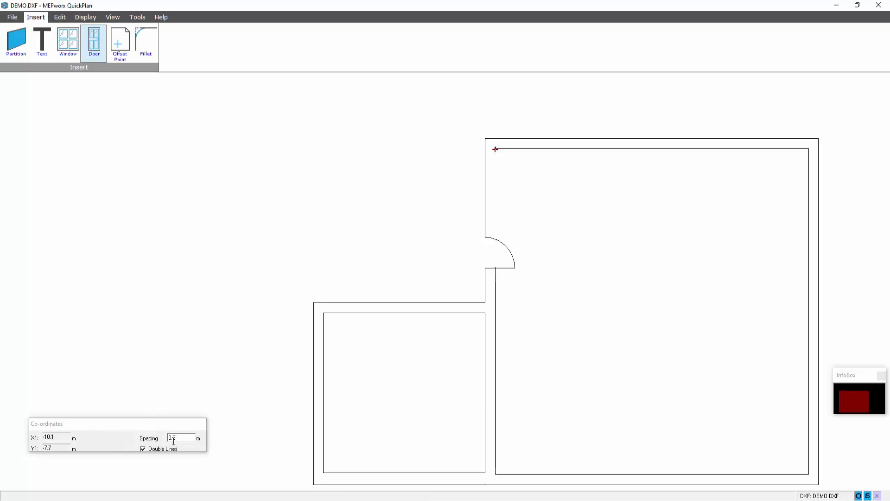
# Draw a single-line partition from the offset point down to the upper edge of the entrance door opening, with double lines disabled.
pyautogui.click(143, 448)
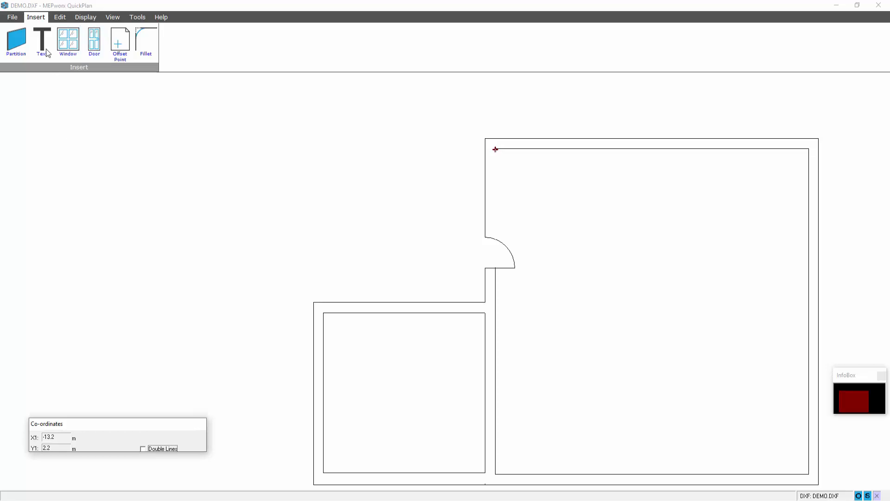
pyautogui.click(16, 41)
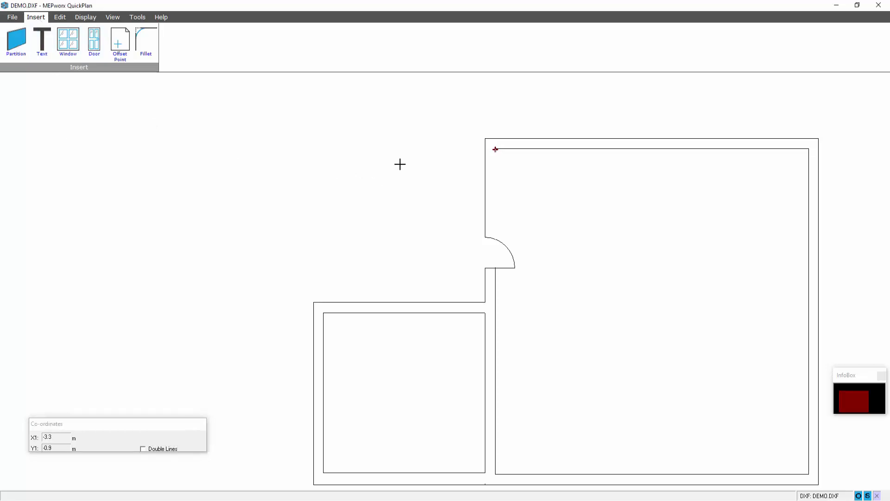
pyautogui.click(495, 149)
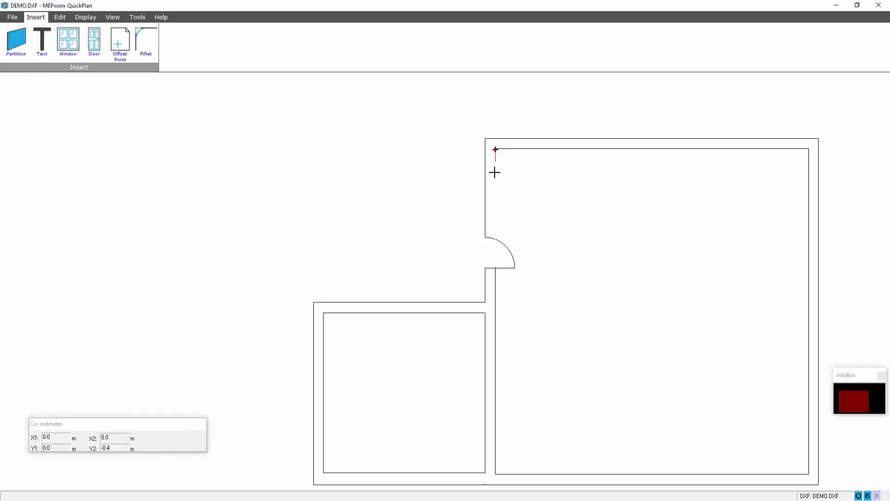
pyautogui.click(500, 239)
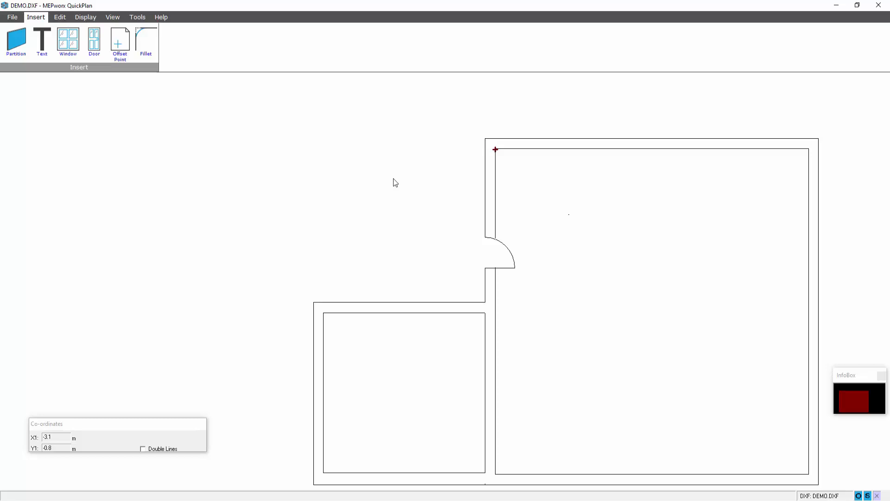
# Draw an L-shaped double-line partition with 0.2 m spacing from the inner top wall at X 2.0 m, about 5.6 m down, then across to the inner left wall.
pyautogui.click(149, 448)
pyautogui.doubleClick(178, 436)
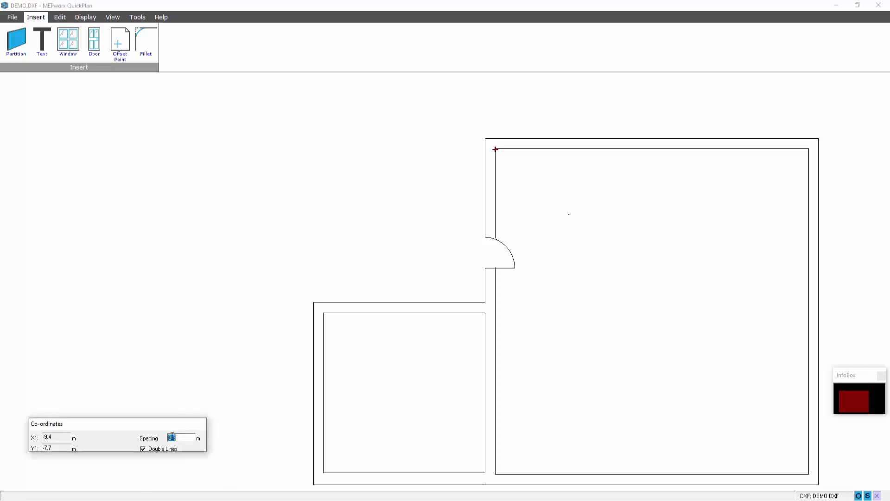
pyautogui.moveTo(172, 436); pyautogui.dragTo(182, 435)
pyautogui.click(19, 40)
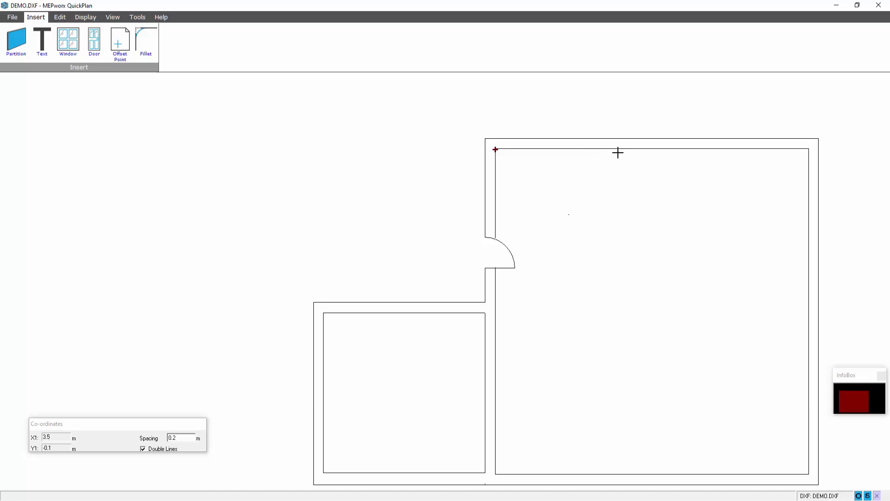
pyautogui.click(562, 149)
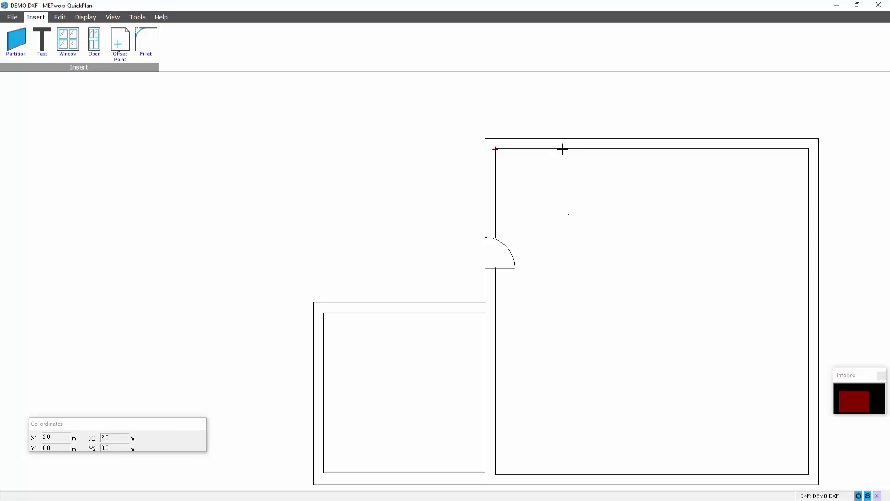
pyautogui.click(561, 340)
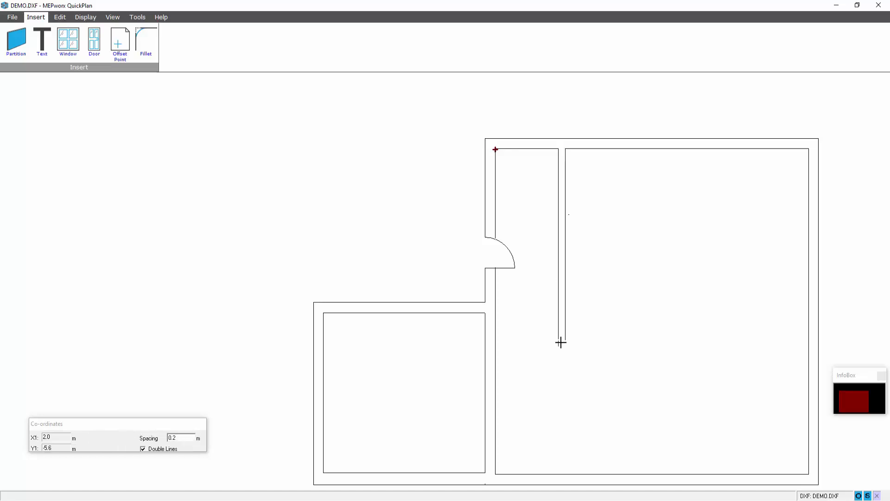
pyautogui.click(561, 342)
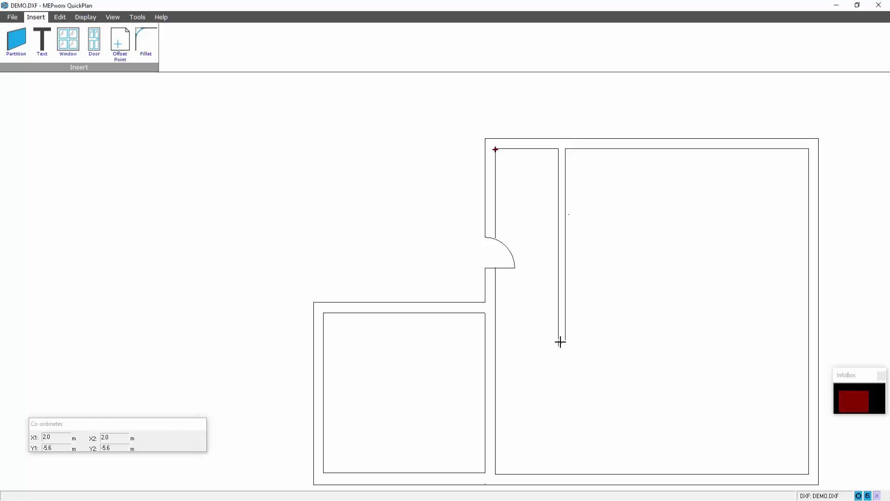
pyautogui.click(496, 339)
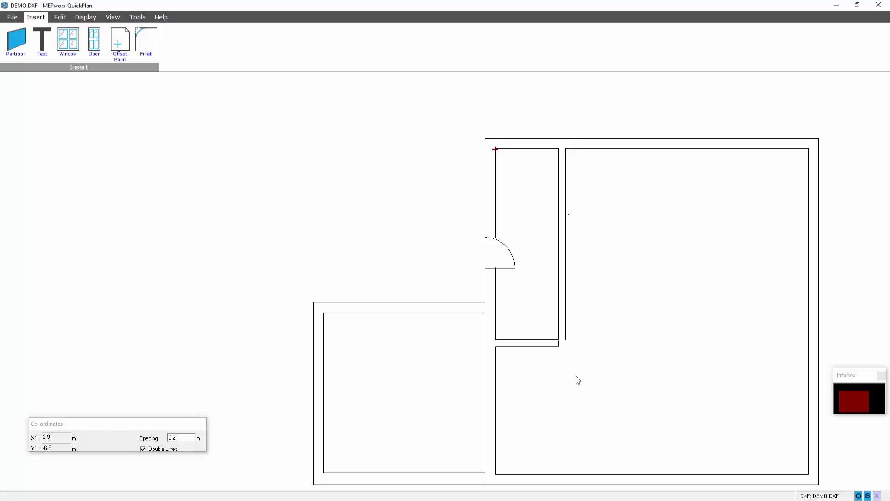
# Delete the short stub at the L-shaped partition's corner and fillet its two outer lines together.
pyautogui.click(558, 341)
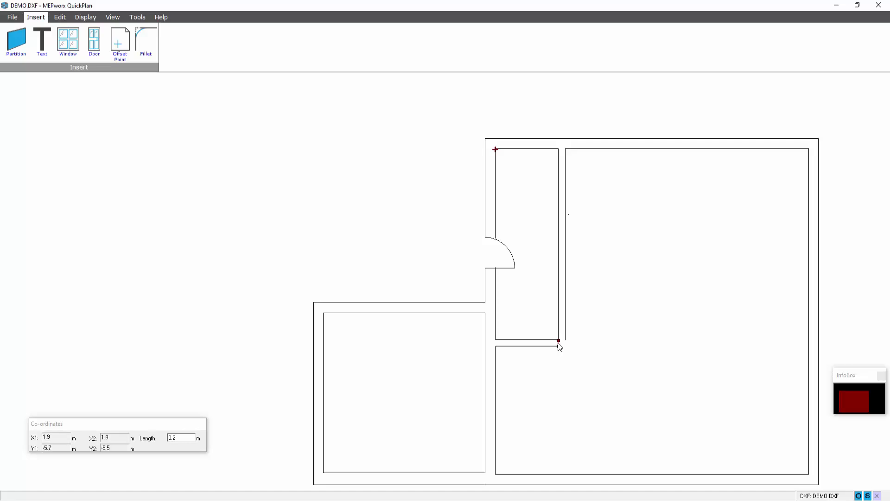
pyautogui.press('Escape')
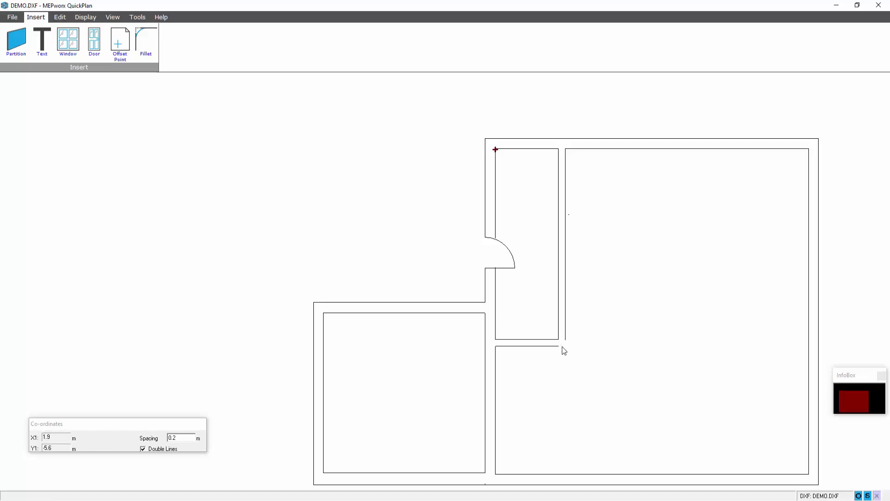
pyautogui.click(149, 34)
pyautogui.click(566, 319)
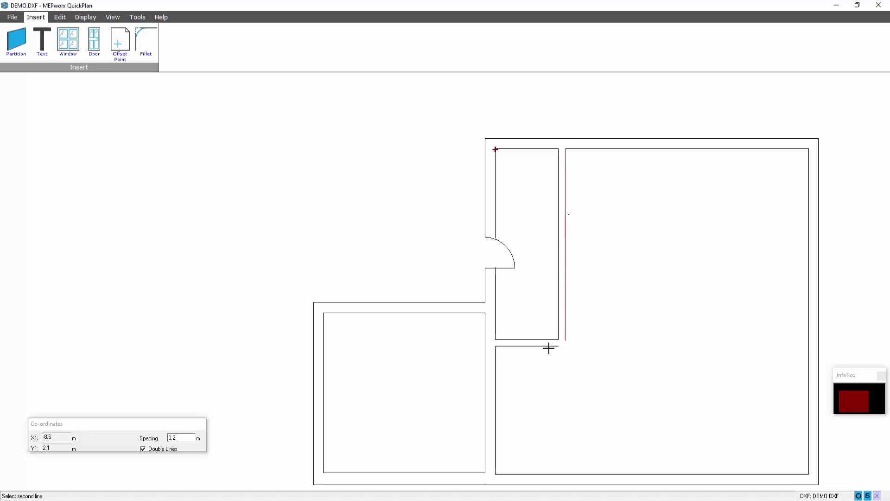
pyautogui.click(549, 346)
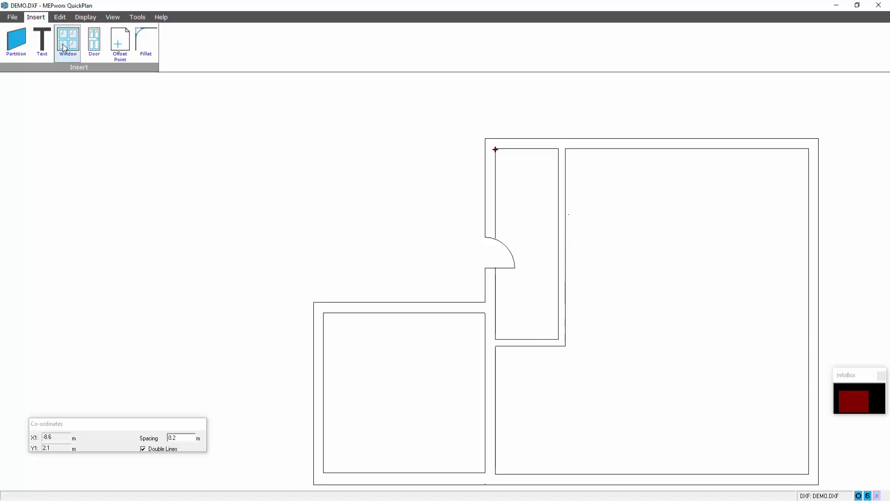
# Insert a 0.90 m wide door, rotated to fit, in the upper line of the horizontal partition so it opens into the narrow hallway.
pyautogui.click(95, 43)
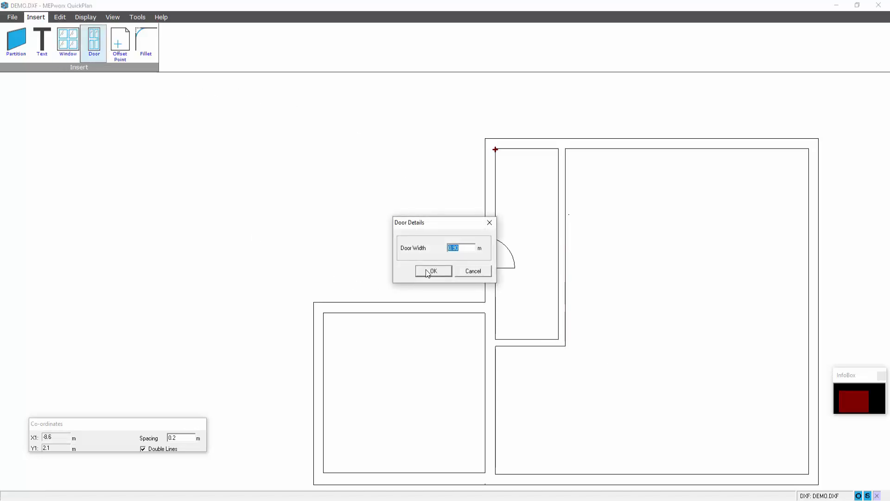
pyautogui.click(432, 271)
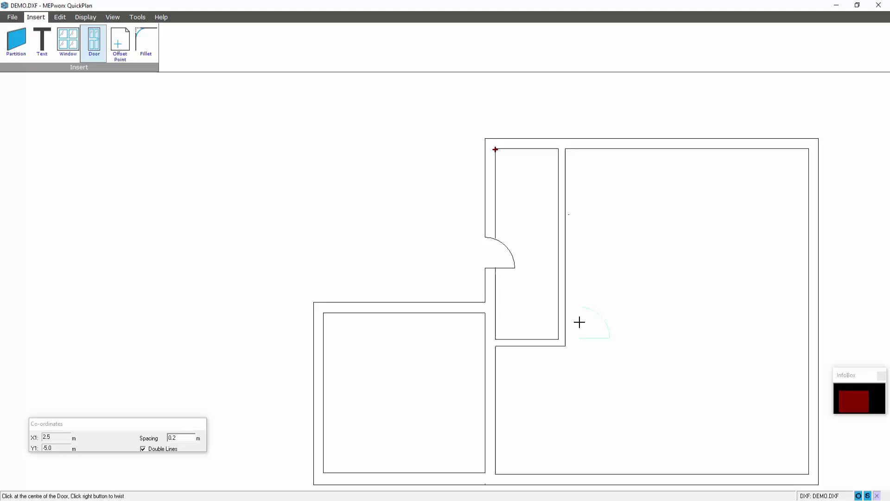
pyautogui.rightClick(528, 343)
pyautogui.click(531, 340)
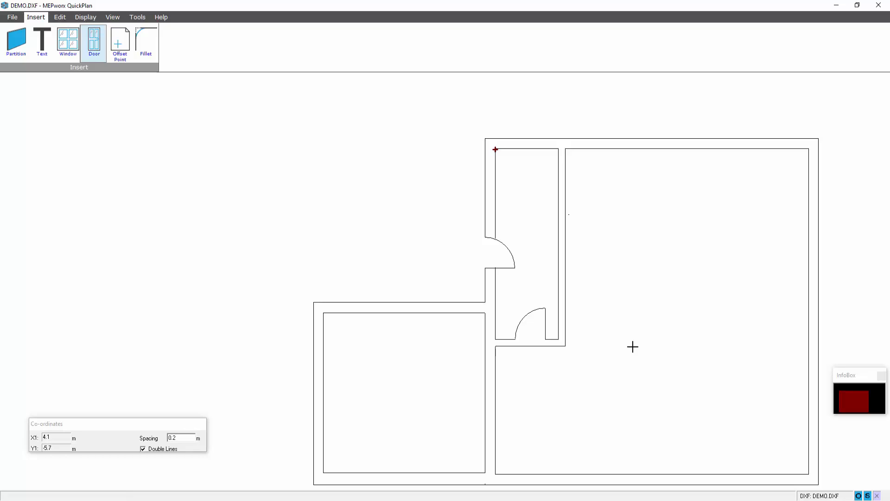
# Insert 2.00 m wide windows in the main room's outer walls: one in the top wall, two in the right wall and two in the bottom wall.
pyautogui.moveTo(624, 348); pyautogui.dragTo(589, 338, button='middle')
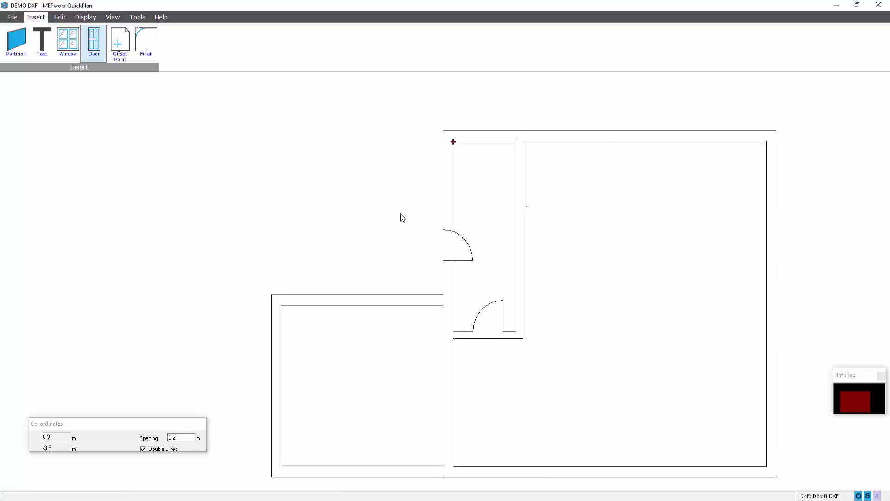
pyautogui.click(69, 46)
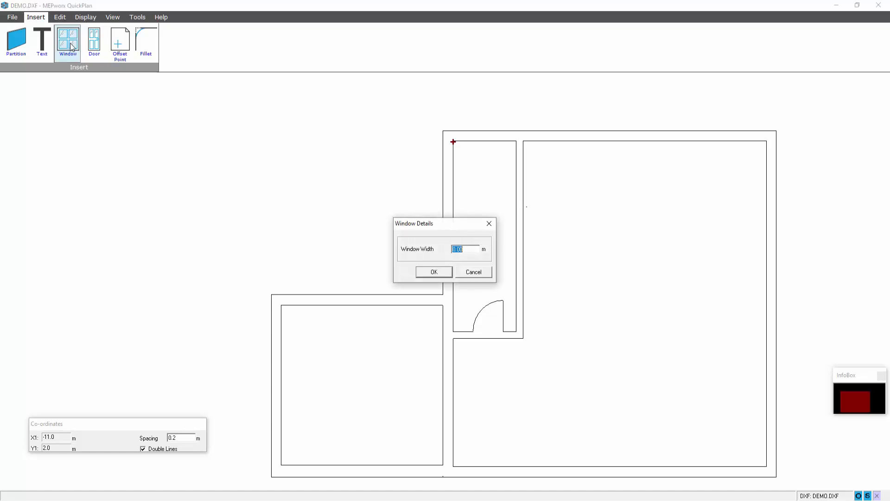
pyautogui.write('1')
pyautogui.click(435, 272)
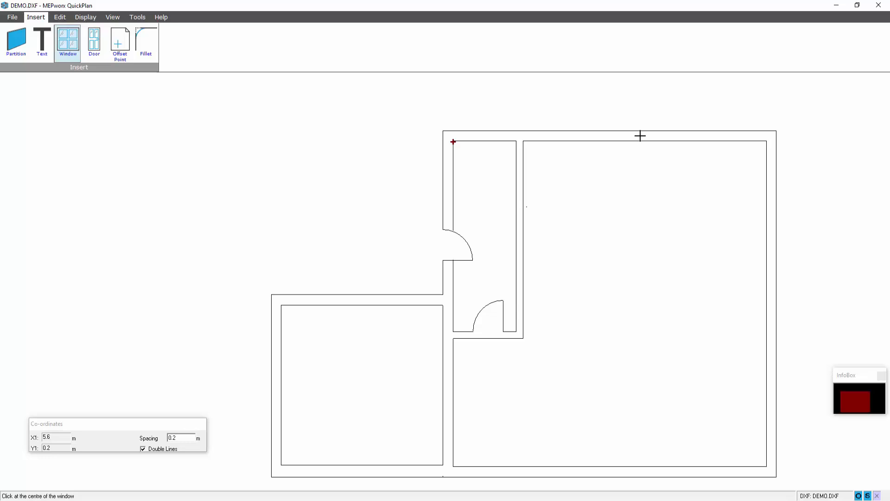
pyautogui.click(640, 136)
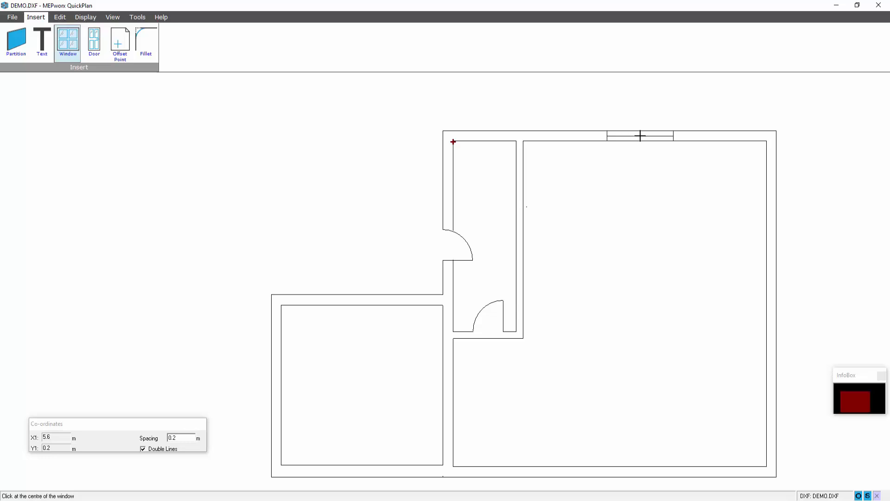
pyautogui.click(771, 209)
pyautogui.click(771, 369)
pyautogui.click(682, 472)
pyautogui.click(513, 472)
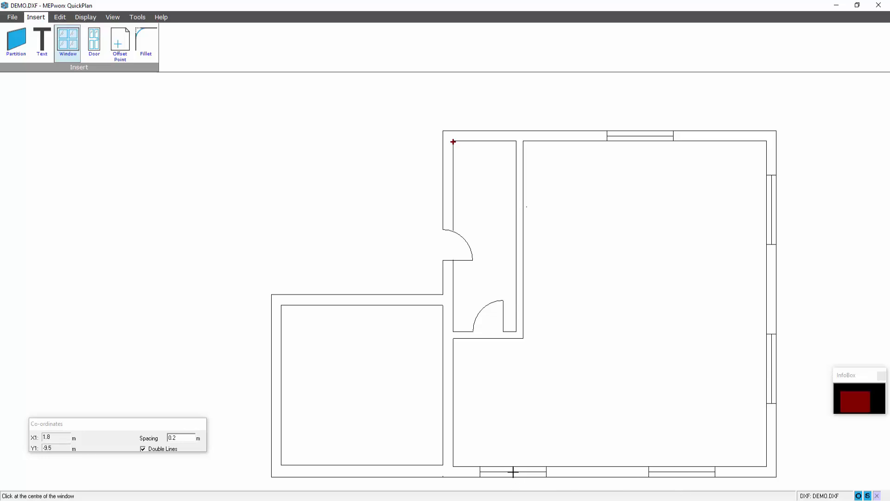
pyautogui.rightClick(309, 253)
# Extend both lines of the horizontal partition to the right past the vertical partition, the upper one by about 1.8 m.
pyautogui.click(510, 332)
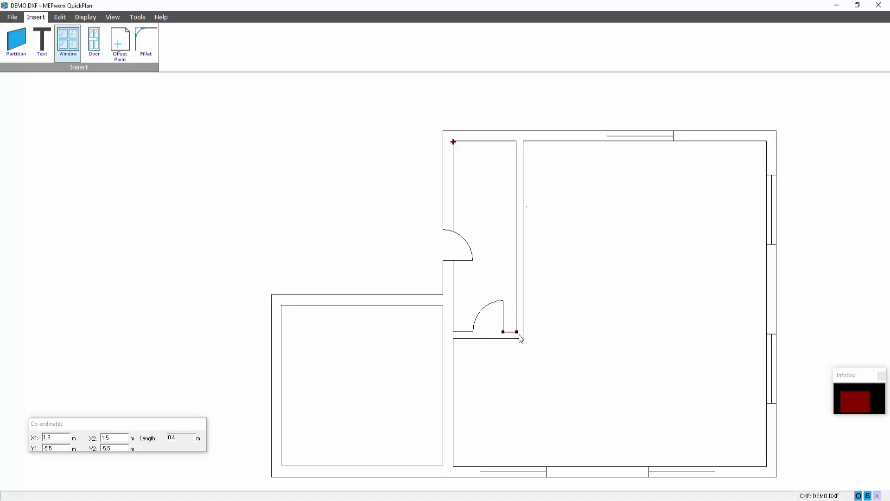
pyautogui.moveTo(517, 332); pyautogui.dragTo(578, 338)
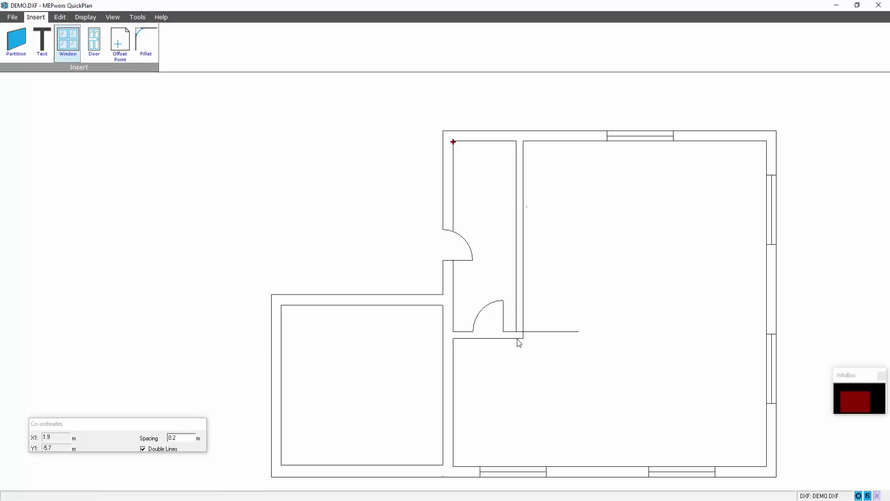
pyautogui.click(522, 339)
pyautogui.moveTo(523, 339); pyautogui.dragTo(572, 338)
# Draw a vertical double-line partition at about X 3.8 m from the extended partition's end down to the inner bottom wall.
pyautogui.click(16, 41)
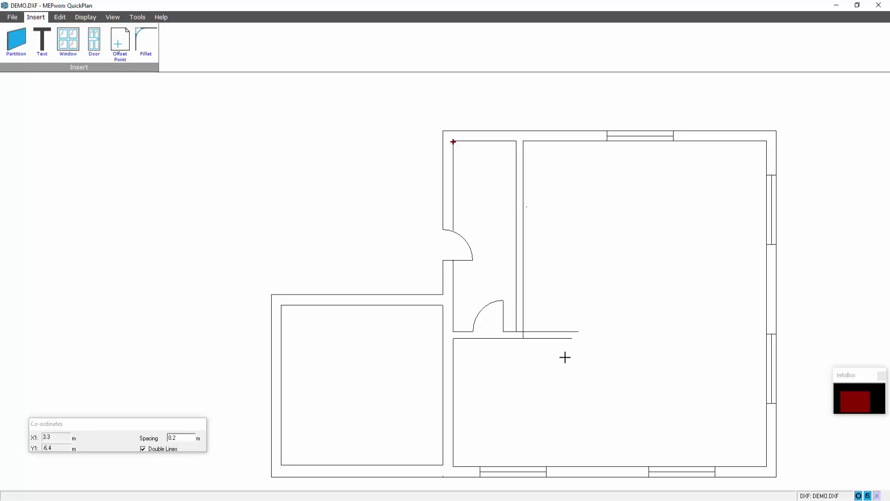
pyautogui.click(578, 339)
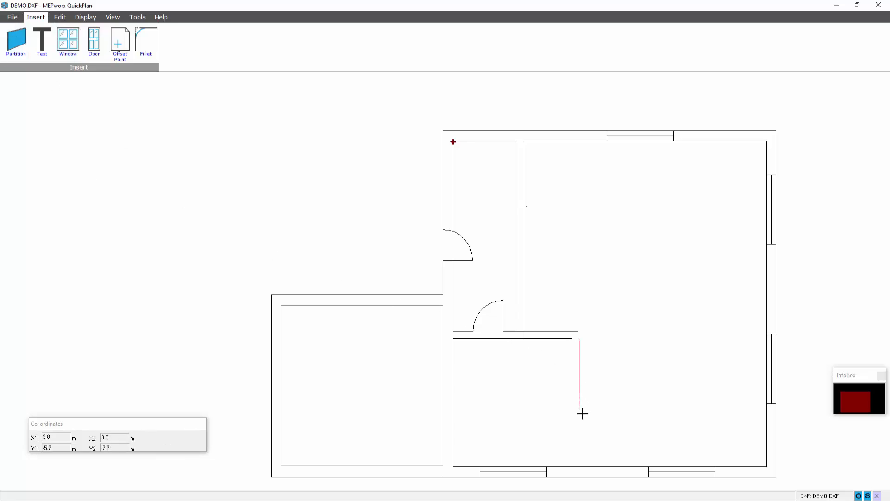
pyautogui.click(583, 467)
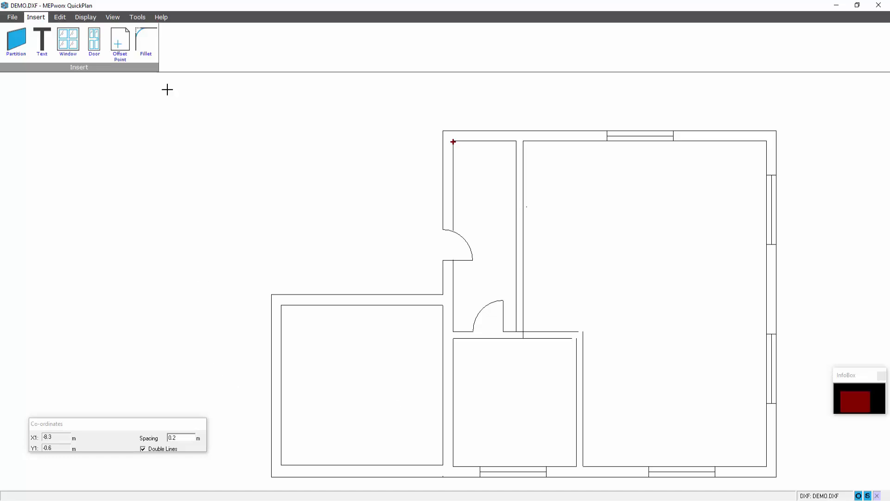
# Fillet the outer and inner line pairs where the extended horizontal partition meets the new vertical partition.
pyautogui.click(146, 42)
pyautogui.click(583, 348)
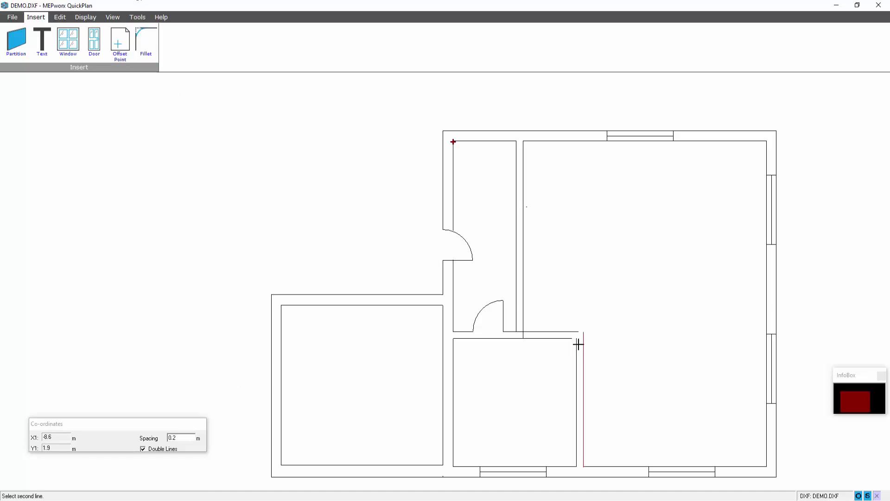
pyautogui.click(564, 332)
pyautogui.click(146, 42)
pyautogui.click(569, 339)
pyautogui.click(576, 363)
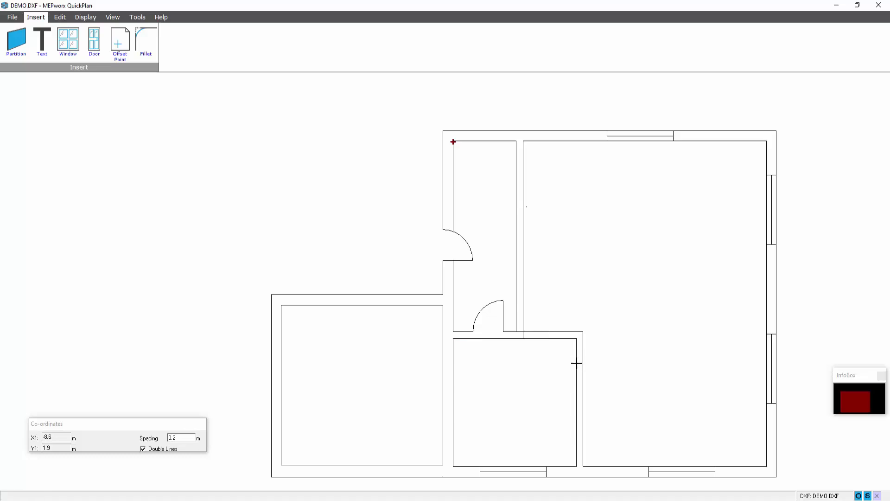
# Shorten the hallway partition's right line at its lower end to the horizontal partition's upper line.
pyautogui.click(524, 311)
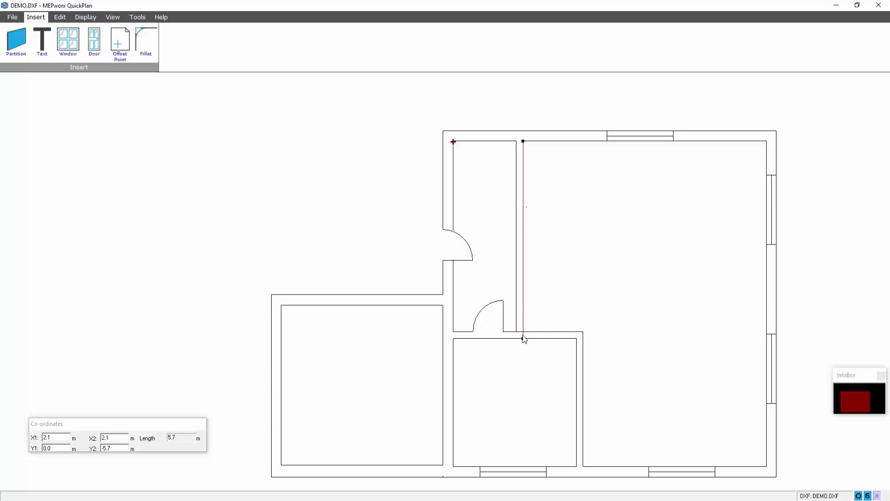
pyautogui.moveTo(524, 340); pyautogui.dragTo(524, 333)
pyautogui.click(524, 333)
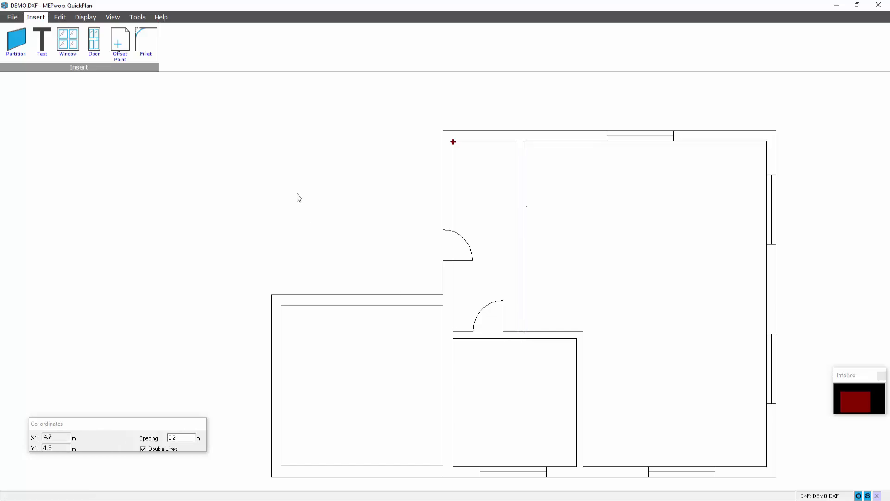
# Insert a window about 3.5 m wide at the middle of the side room's top wall.
pyautogui.click(69, 43)
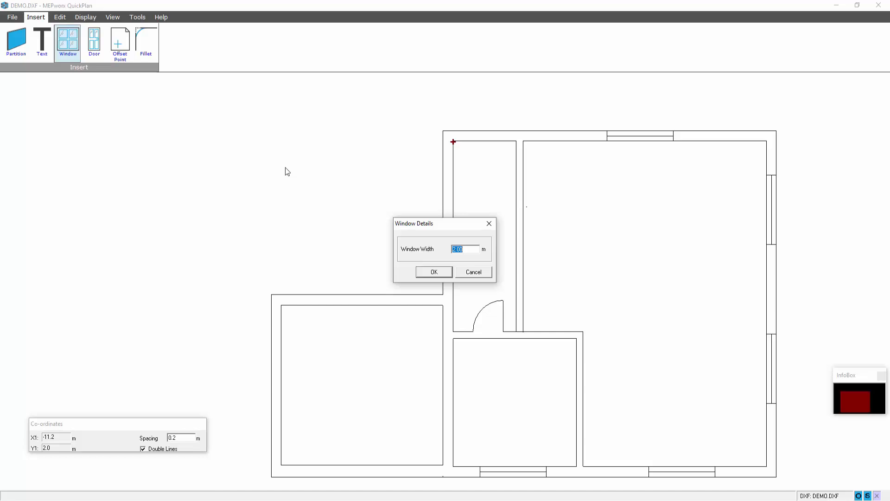
pyautogui.write('3.0')
pyautogui.click(433, 273)
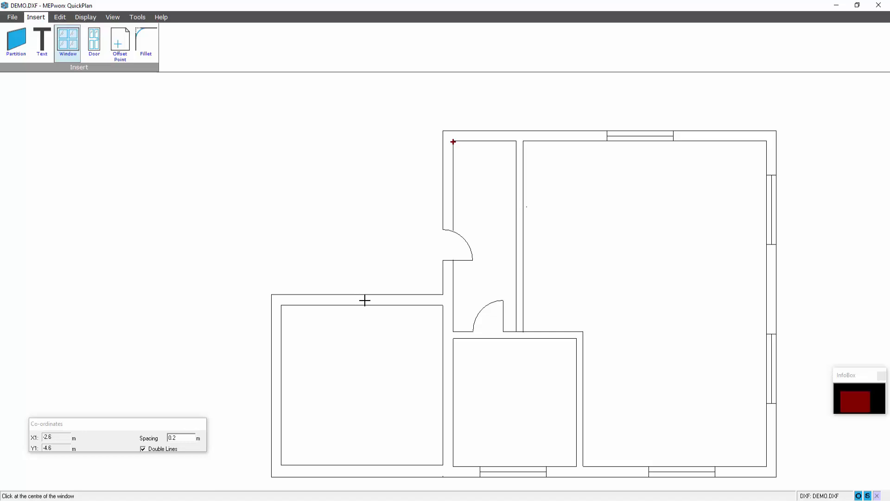
pyautogui.click(365, 301)
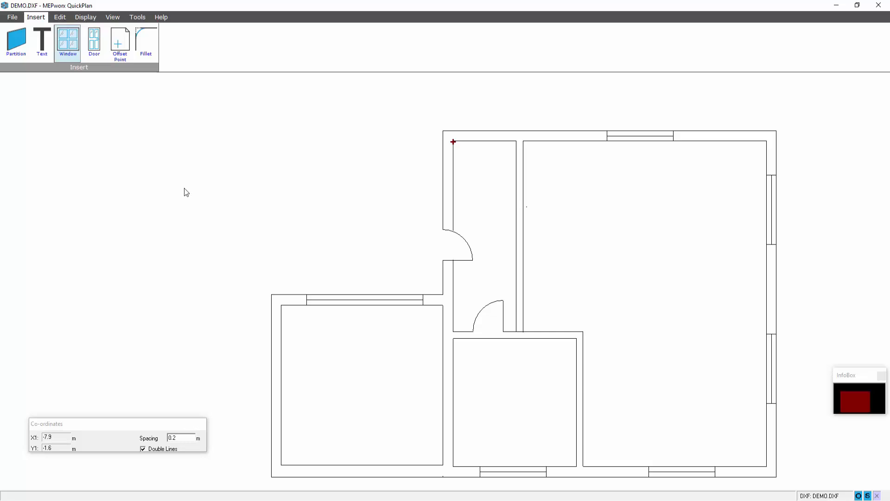
# Add the text label GARAGE with a text height of 0.20 m in the middle of the side room.
pyautogui.click(43, 50)
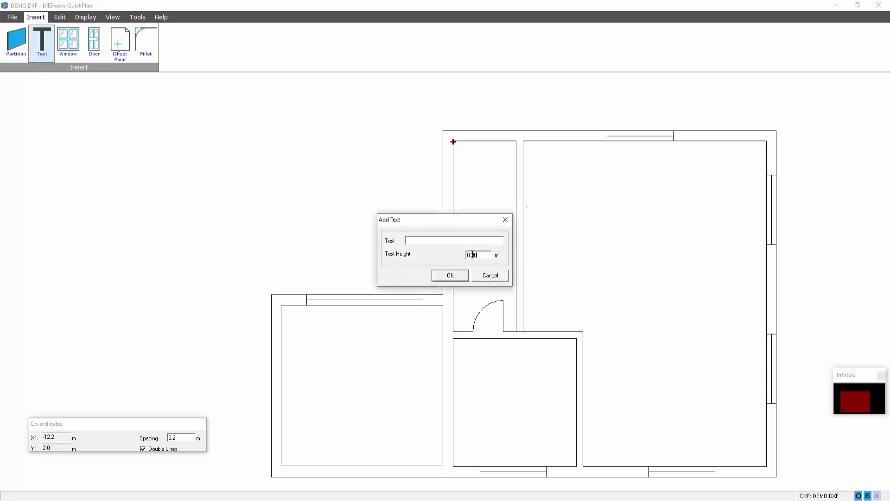
pyautogui.moveTo(472, 255); pyautogui.dragTo(484, 255)
pyautogui.click(452, 275)
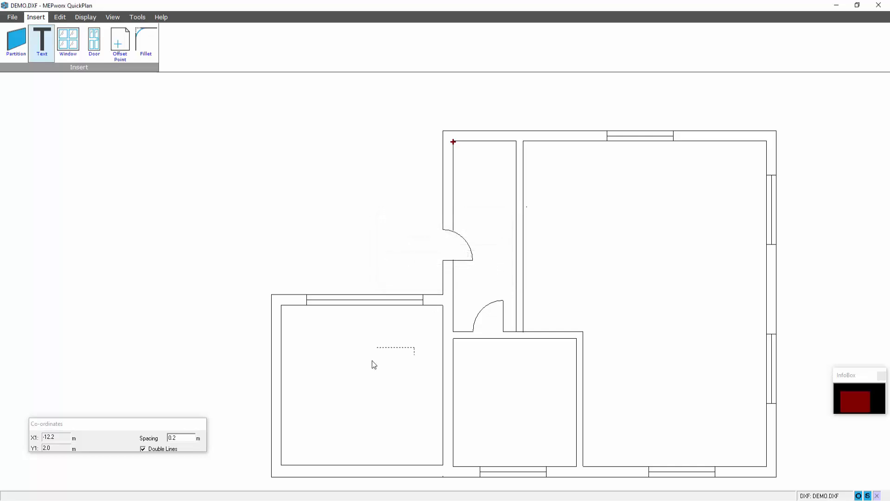
pyautogui.click(343, 390)
# Add the text label KITCHEN at 0.20 m height in the small lower room beside the garage.
pyautogui.click(41, 45)
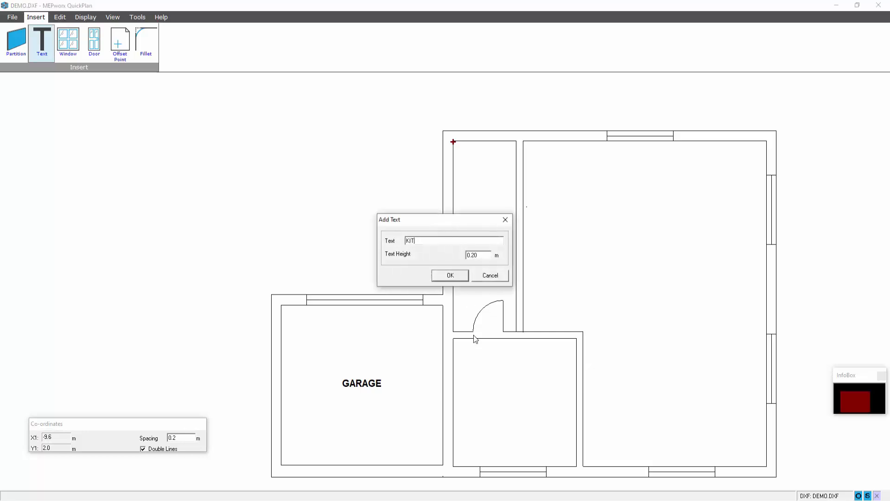
pyautogui.click(452, 275)
pyautogui.click(484, 395)
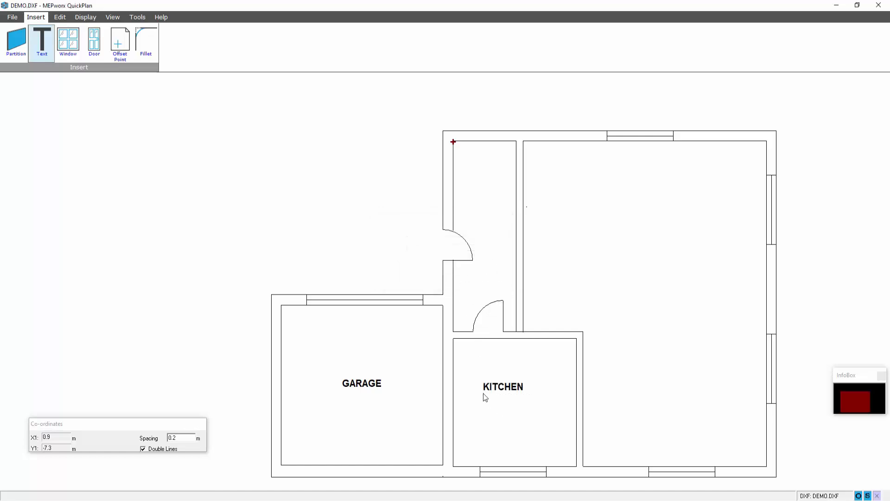
# Add the text label LIVING at 0.20 m height in the large main room.
pyautogui.click(42, 44)
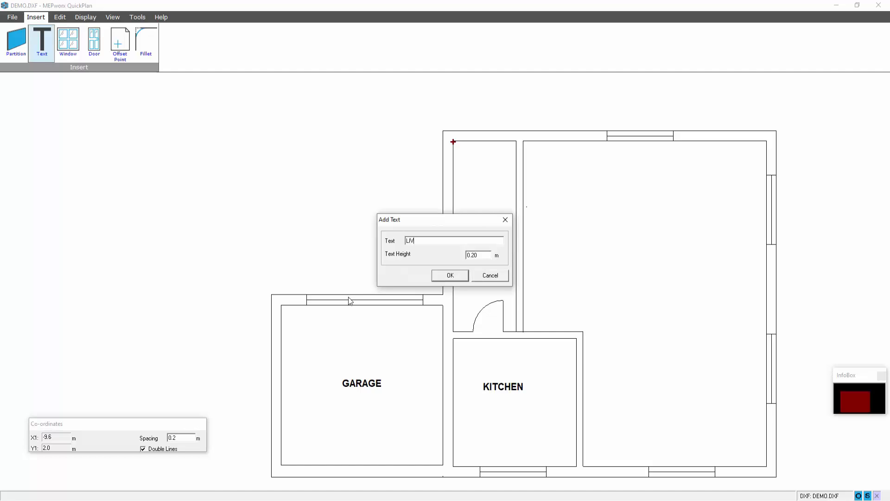
pyautogui.click(452, 276)
pyautogui.click(626, 258)
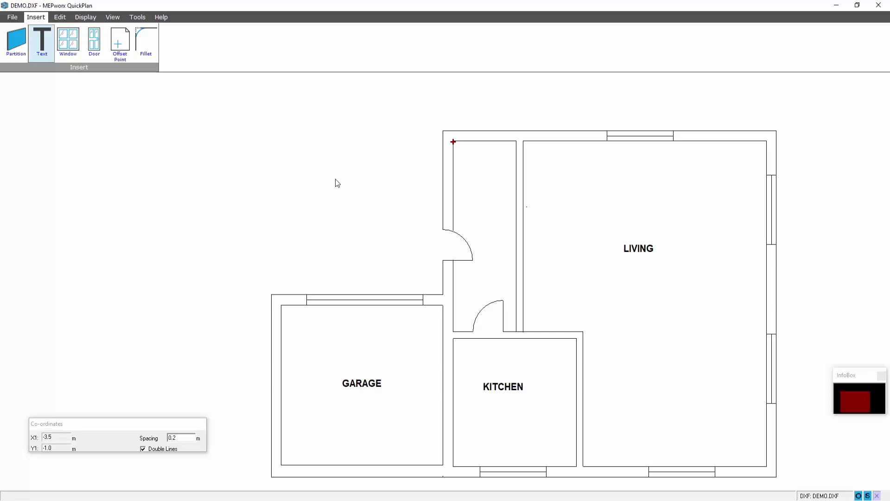
# Close the floating InfoBox and end text insertion.
pyautogui.moveTo(336, 180); pyautogui.dragTo(313, 172, button='middle')
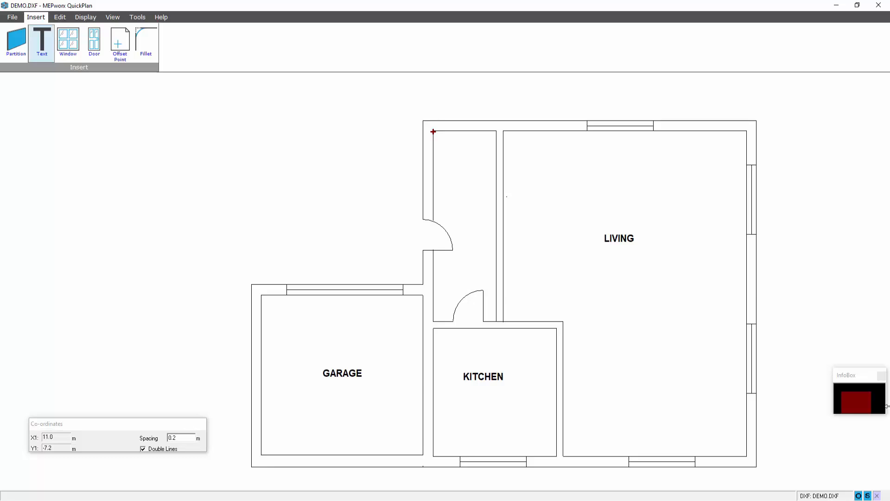
pyautogui.click(880, 375)
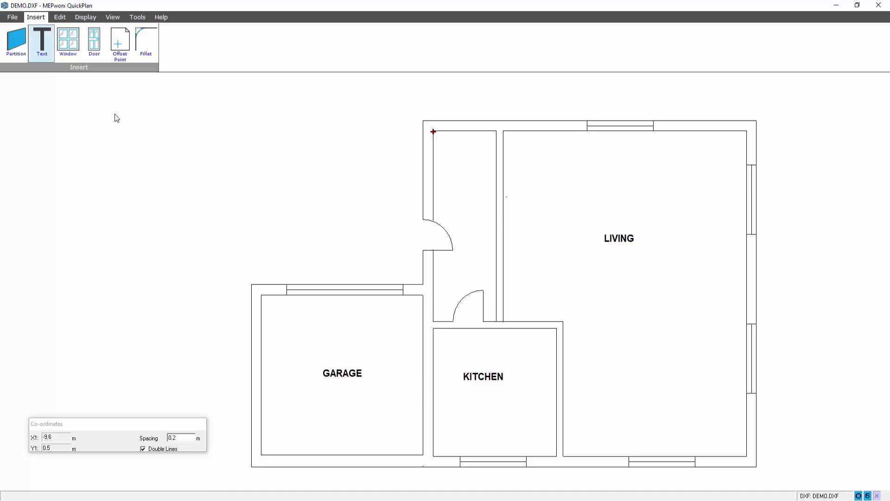
pyautogui.press('Escape')
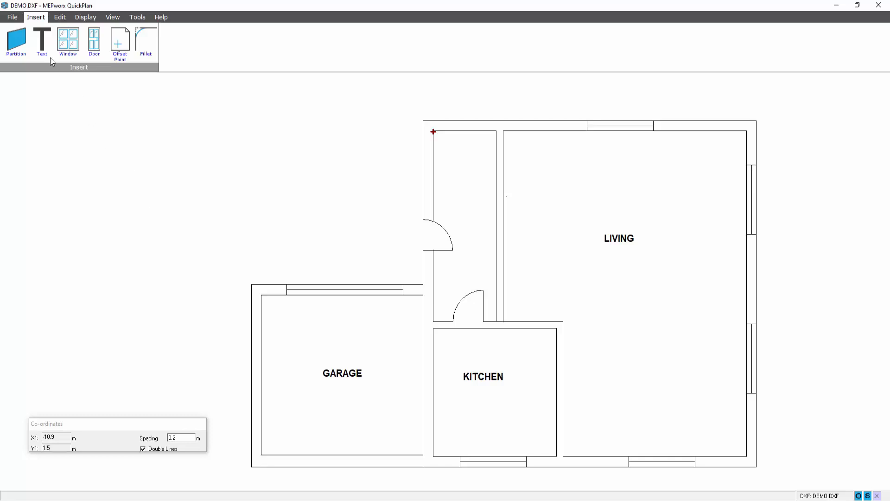
# Save the DEMO floor plan.
pyautogui.click(12, 17)
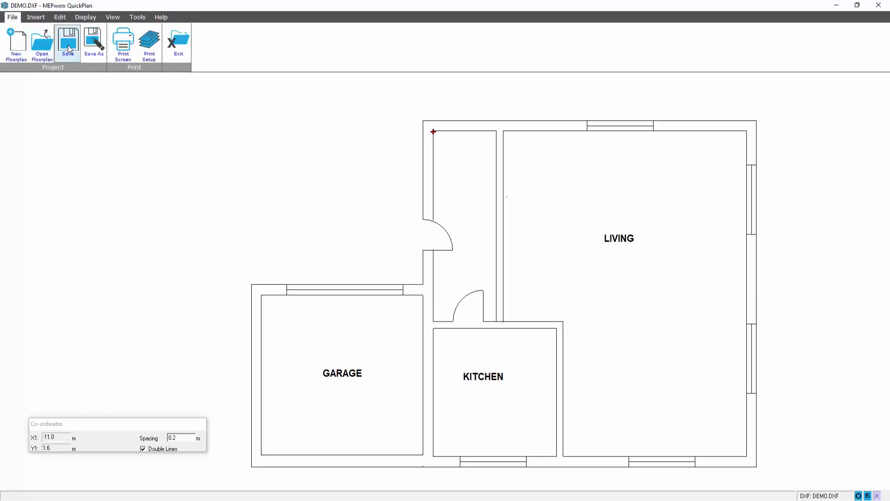